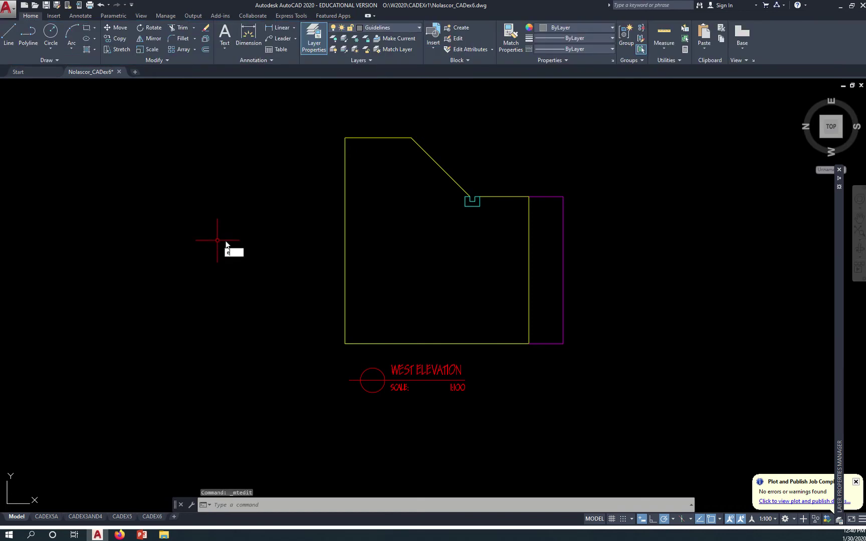
Erase the 21-object yellow west elevation copy with a selection window
text(e)
key(Return)
click(271, 110)
click(659, 423)
key(Return)
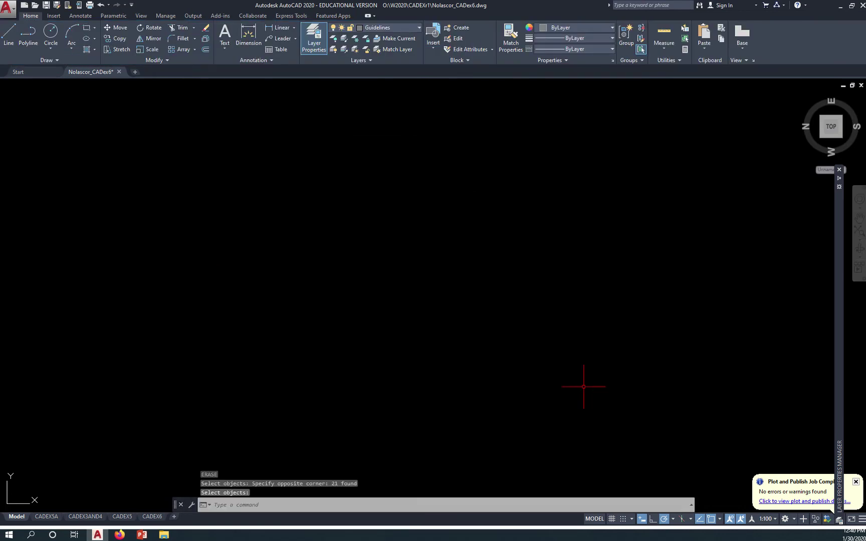
Pan and zoom in onto the cyan stair section and its red guidelines
mouse_move(583, 386)
middle_down()
mouse_move(576, 363)
mouse_move(557, 394)
mouse_move(516, 344)
mouse_move(478, 366)
middle_up()
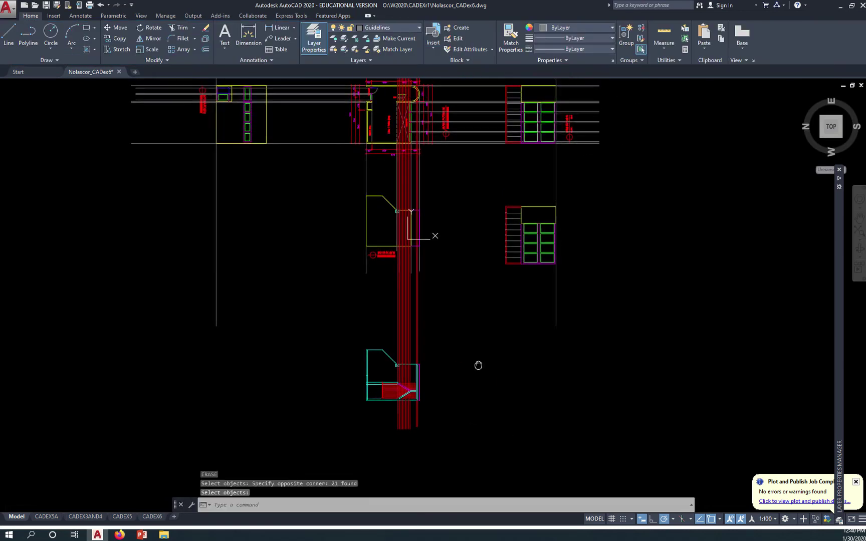
middle_drag(449, 332, 456, 357)
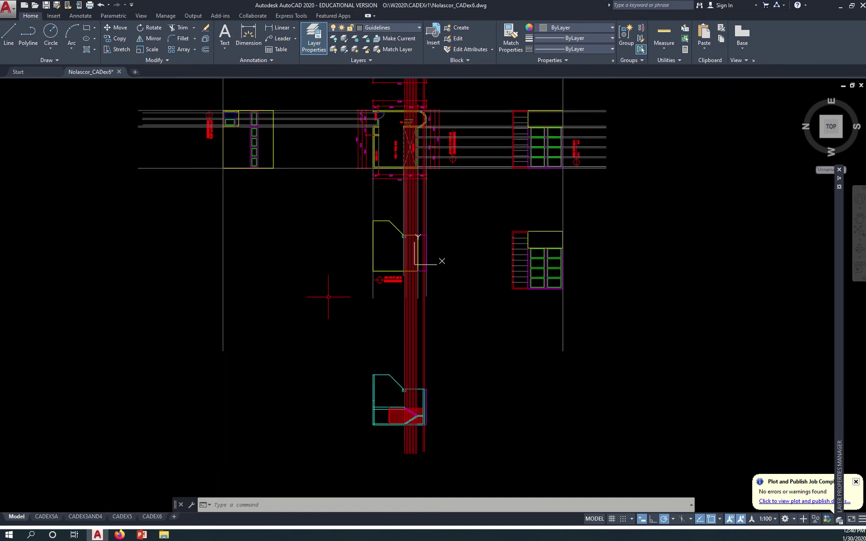
scroll(406, 432, up, 6)
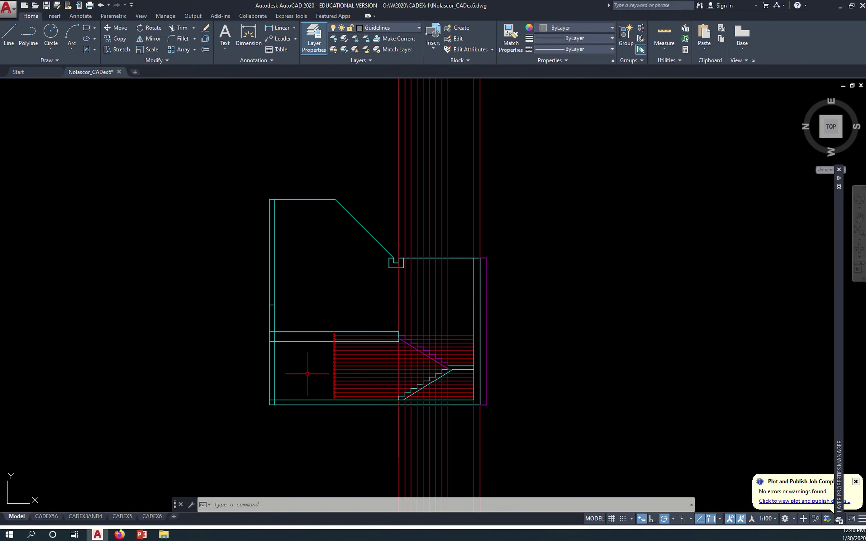
scroll(307, 373, up, 2)
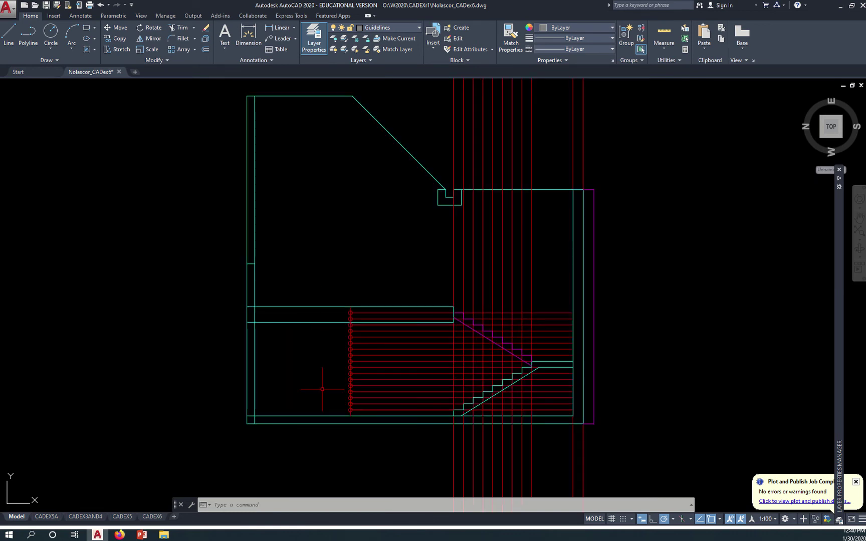
Draw a vertical line left of the stair, from the bottom cyan line up to the floor band
click(322, 415)
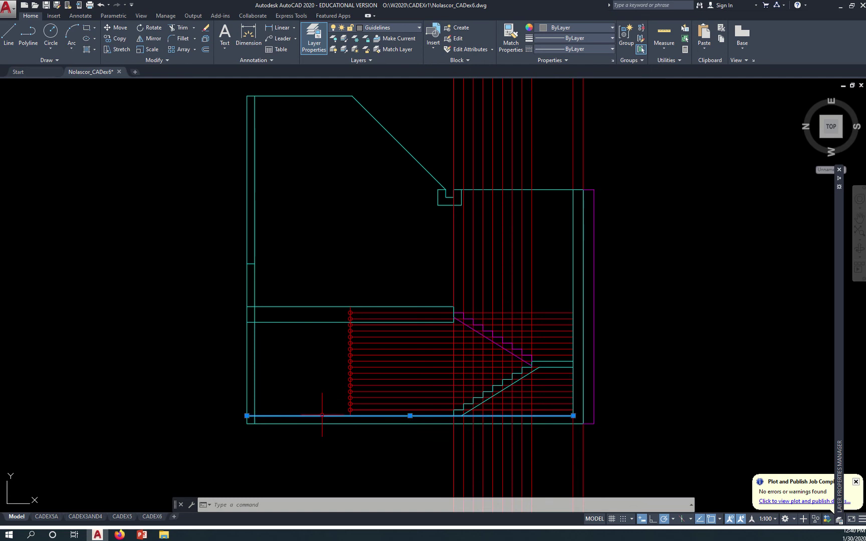
key(Escape)
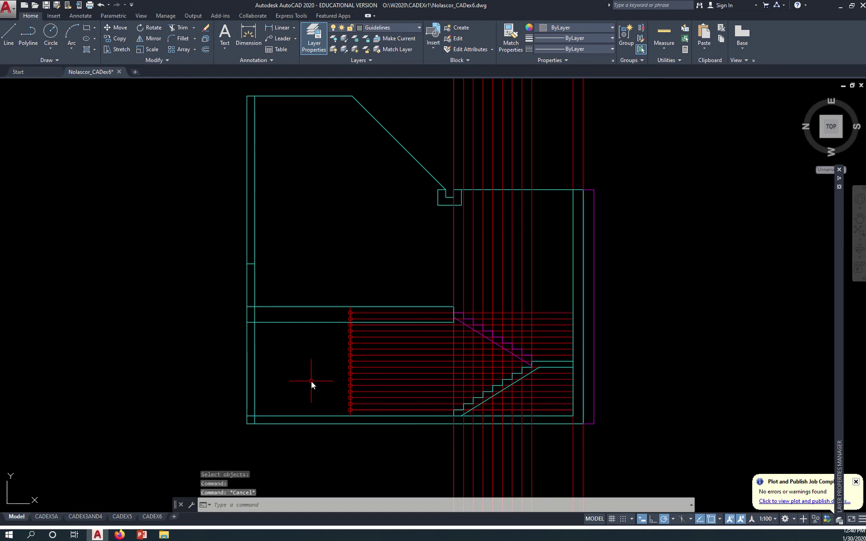
text(l)
key(Return)
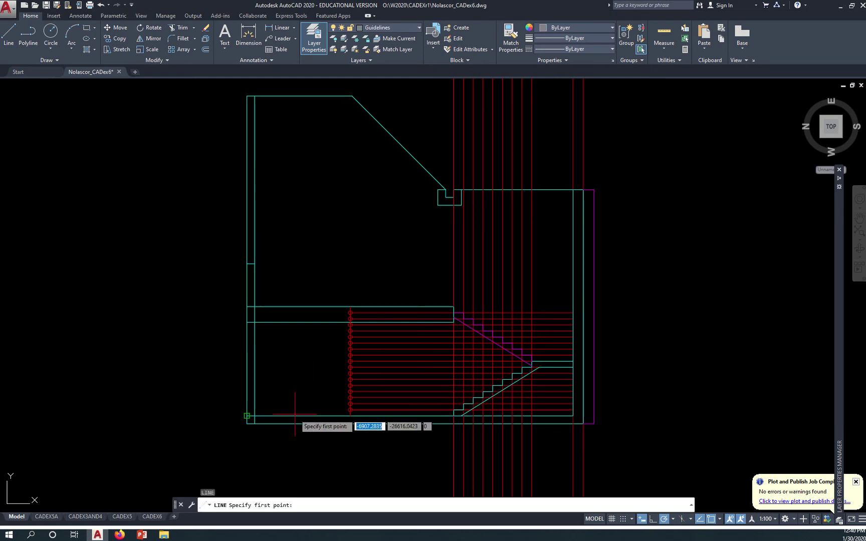
text(nea)
key(Return)
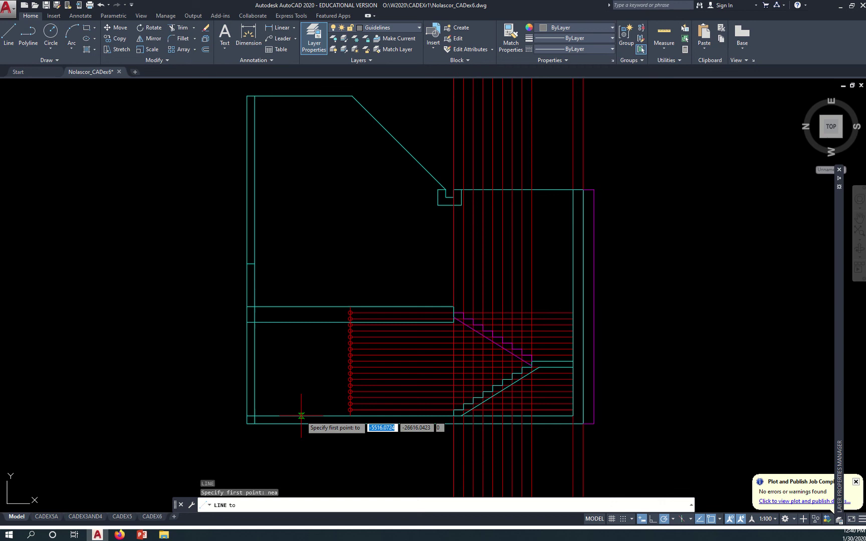
click(301, 416)
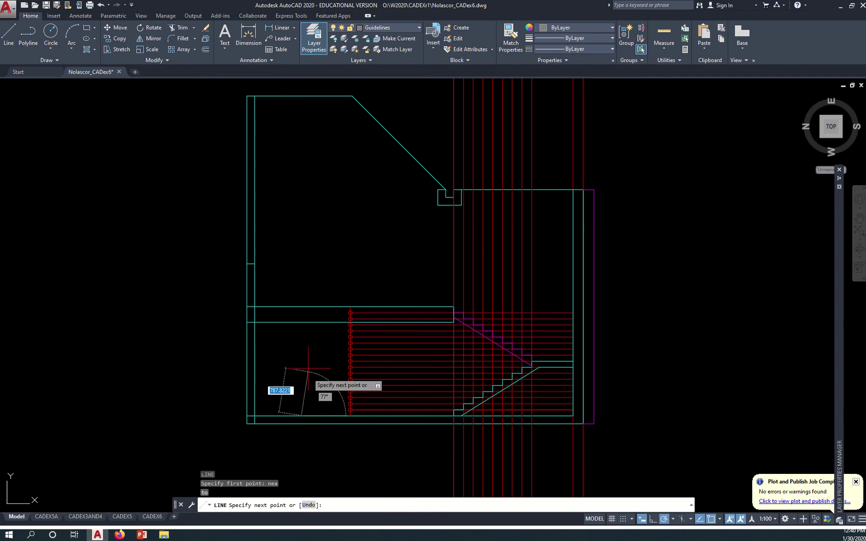
click(301, 306)
key(Escape)
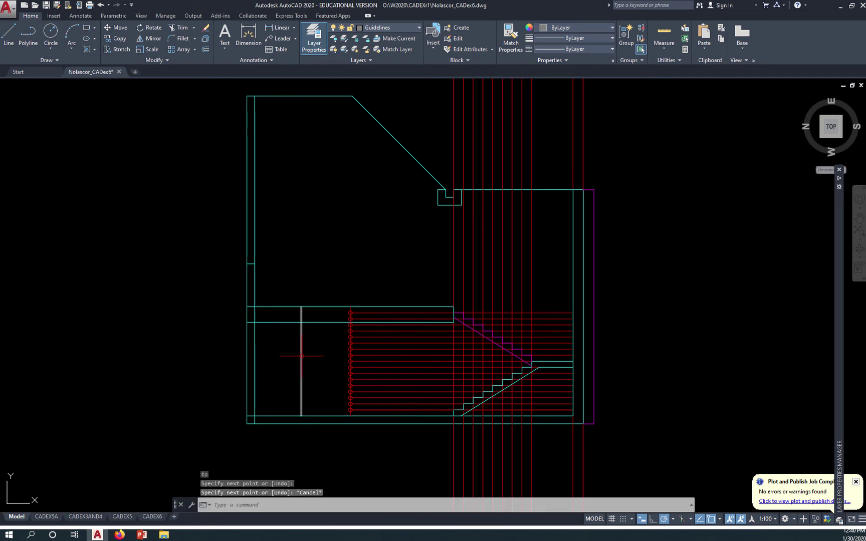
click(301, 356)
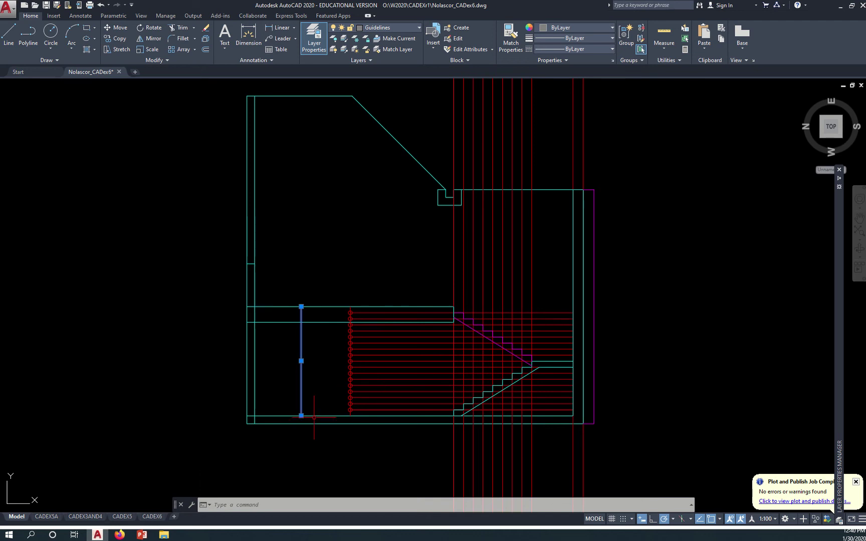
scroll(311, 413, up, 4)
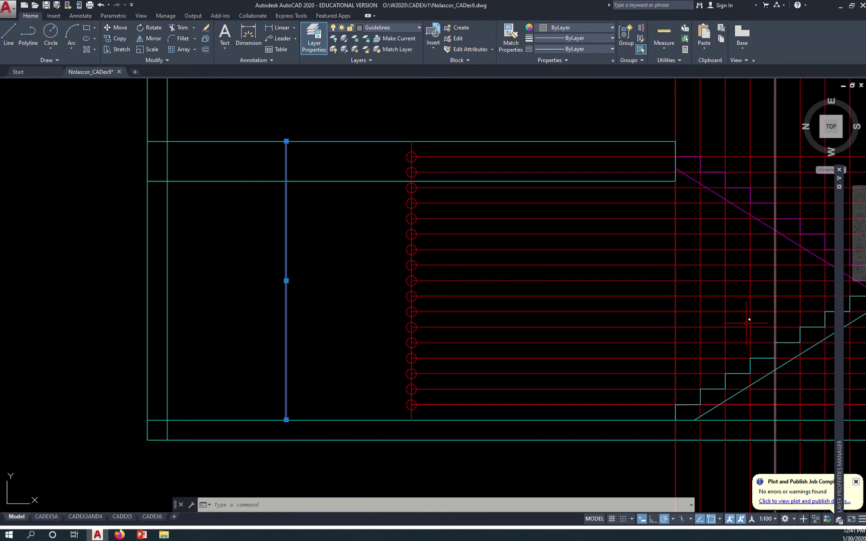
scroll(742, 323, down, 3)
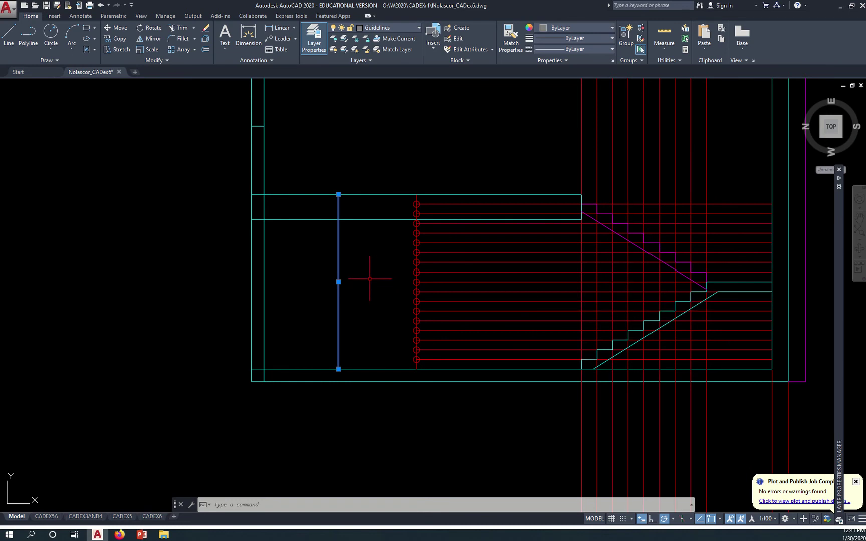
scroll(369, 278, down, 5)
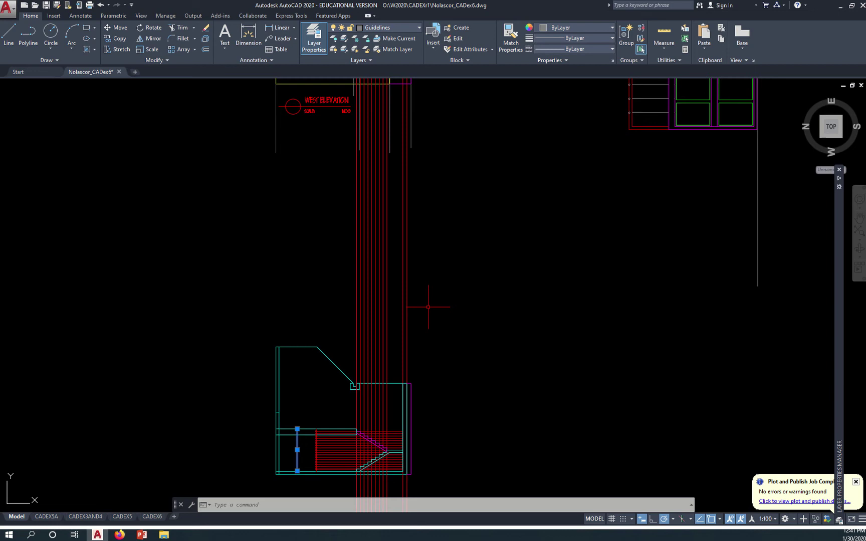
scroll(428, 306, down, 5)
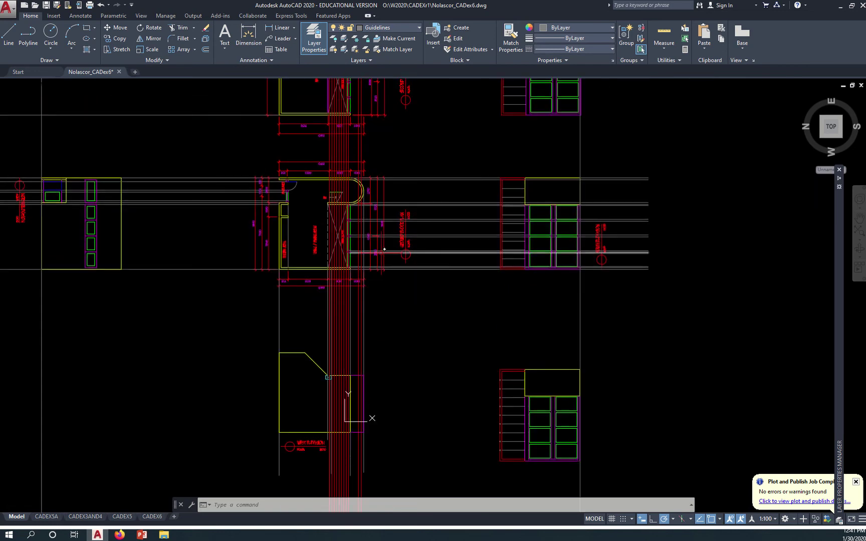
scroll(331, 223, up, 5)
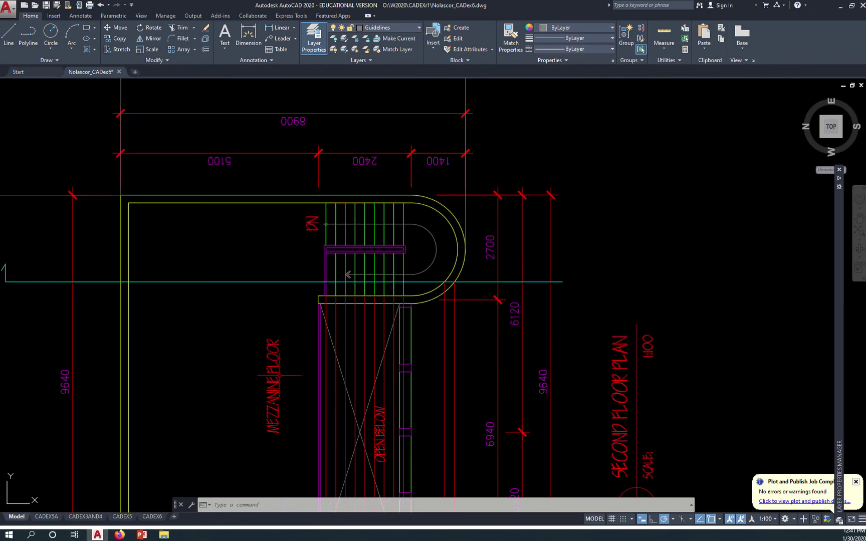
scroll(312, 290, up, 2)
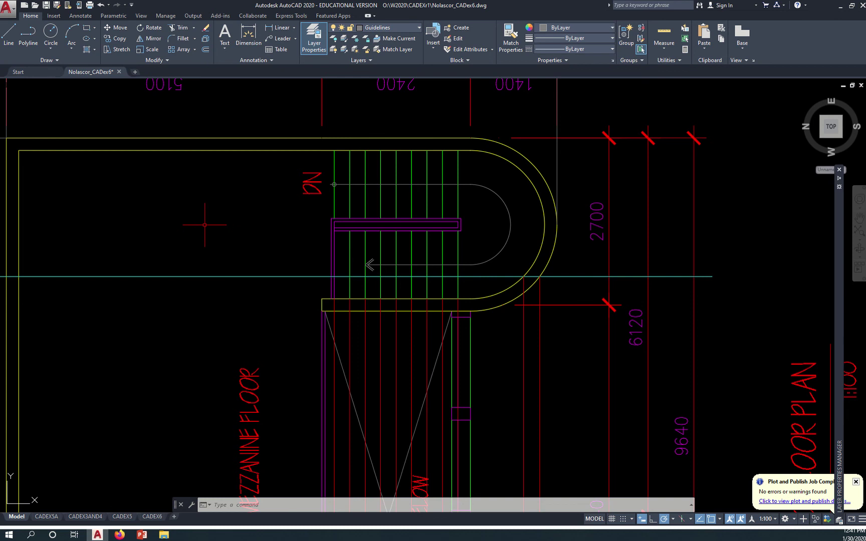
scroll(211, 230, down, 8)
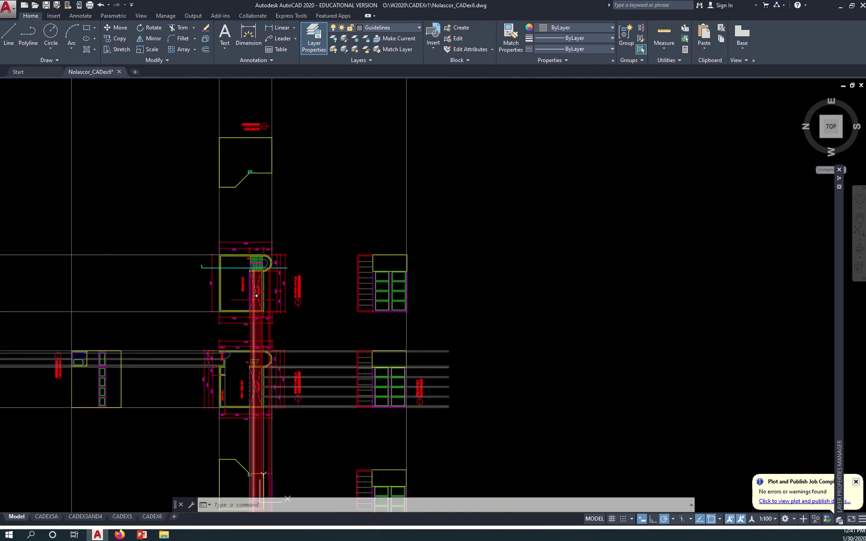
Pan and zoom to the new vertical guide line in the stair section
scroll(256, 296, down, 3)
middle_drag(286, 380, 329, 284)
scroll(293, 336, up, 8)
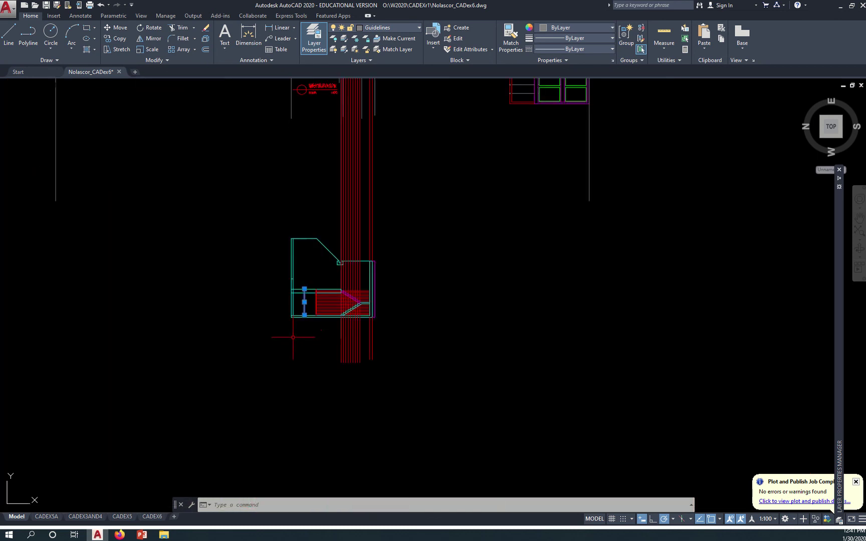
scroll(293, 337, up, 8)
middle_drag(315, 272, 321, 296)
key(Escape)
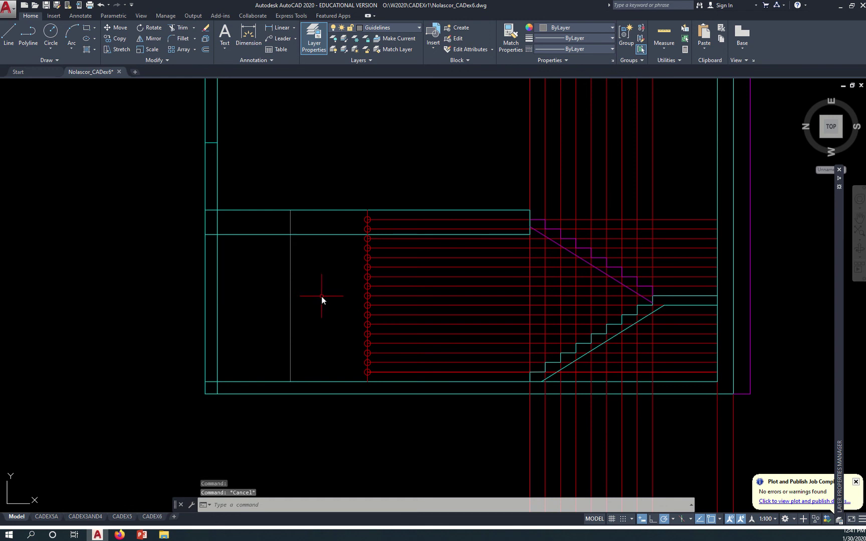
Divide the vertical guide line into 18 segments with DIV, then zoom in on the points
text(div)
key(Return)
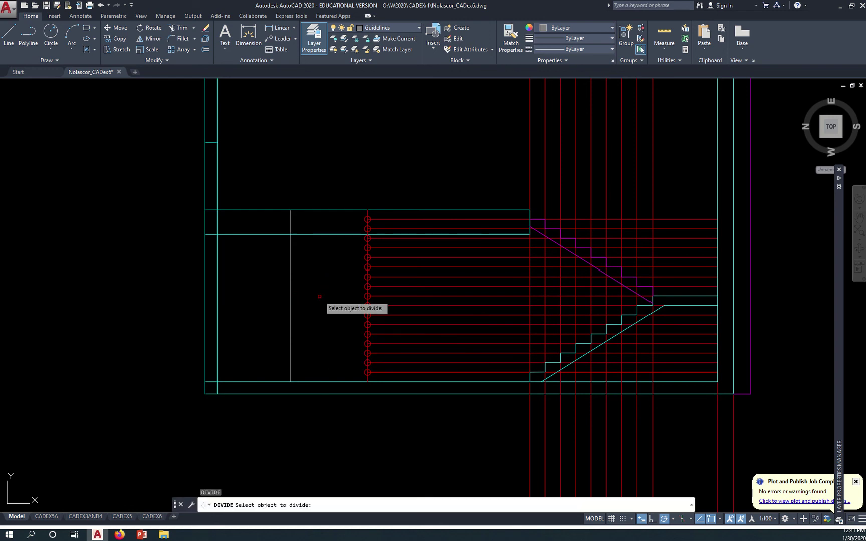
scroll(319, 296, down, 4)
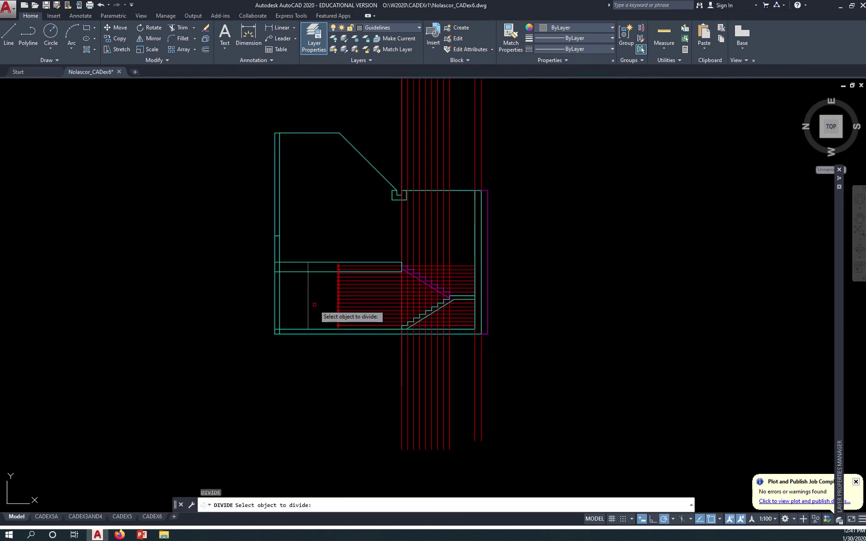
click(314, 305)
click(311, 305)
click(307, 302)
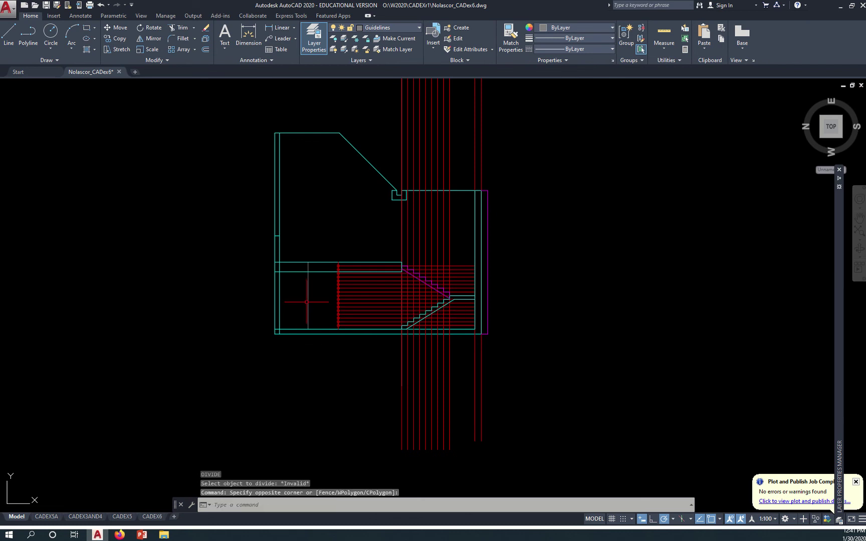
key(Return)
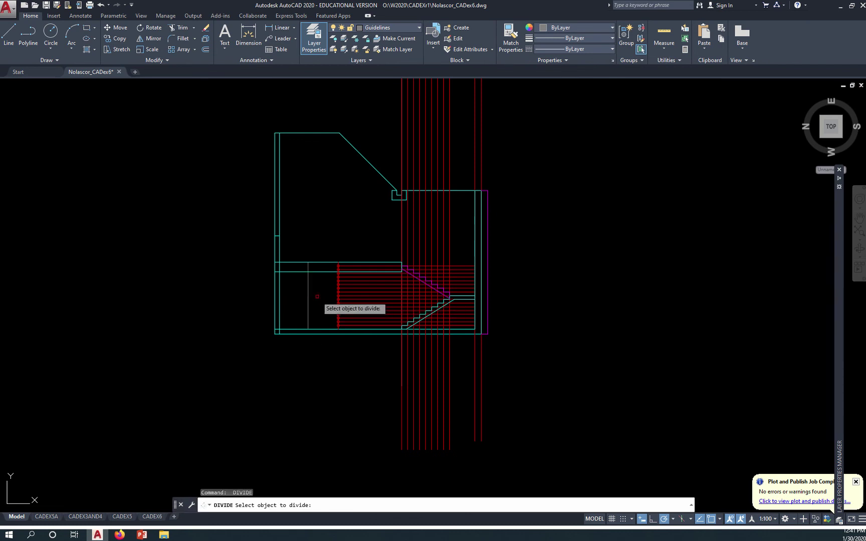
click(309, 299)
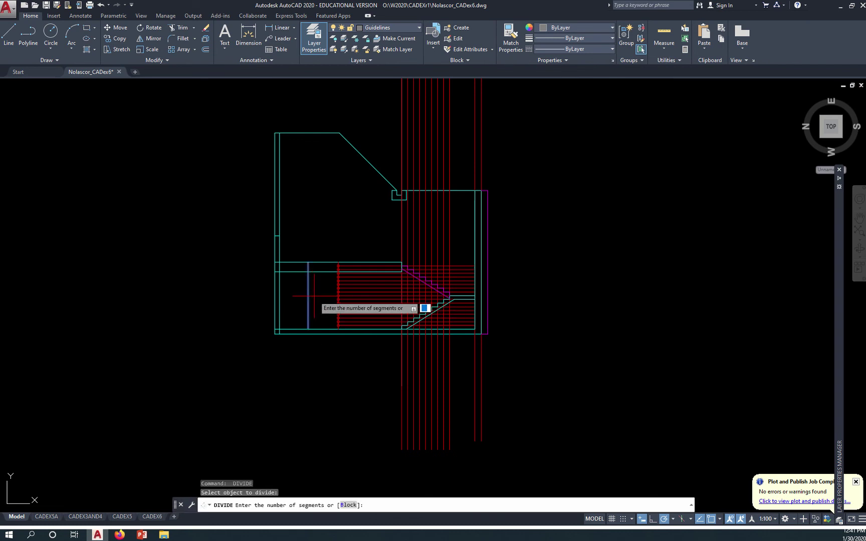
text(18)
key(Return)
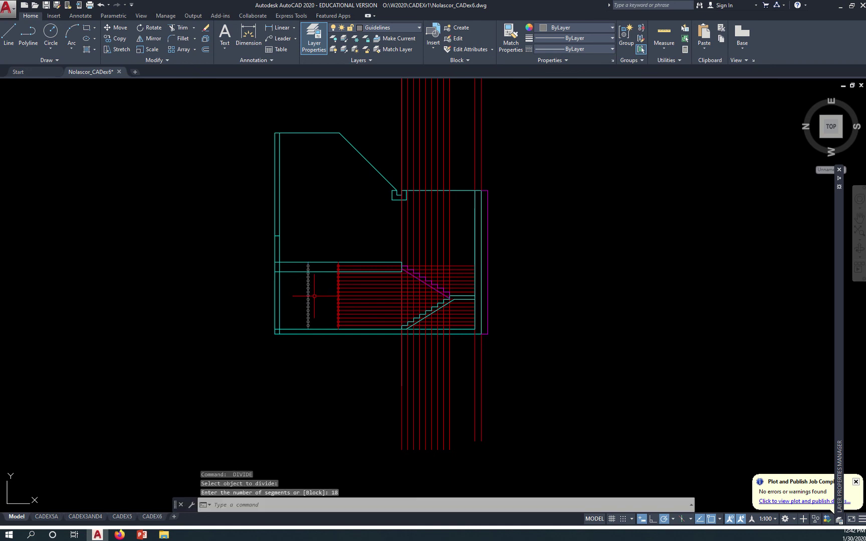
scroll(313, 293, up, 4)
scroll(316, 287, up, 2)
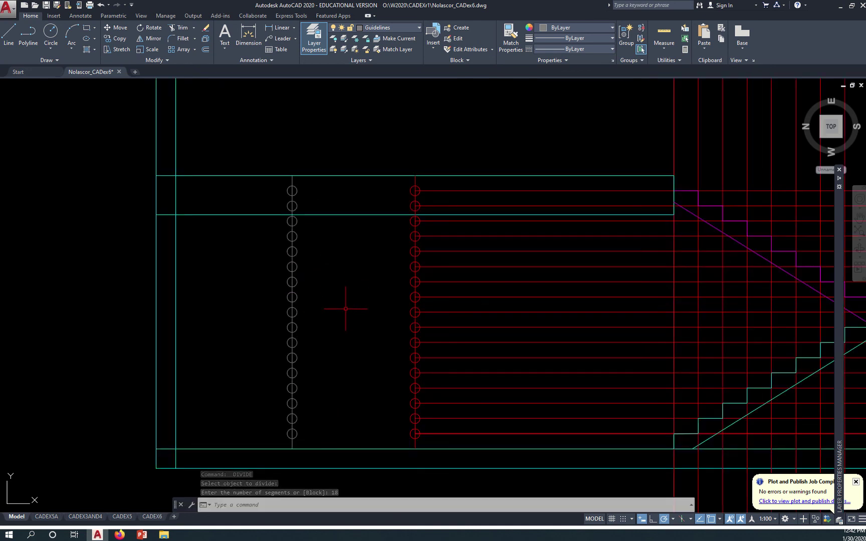
middle_drag(340, 299, 285, 217)
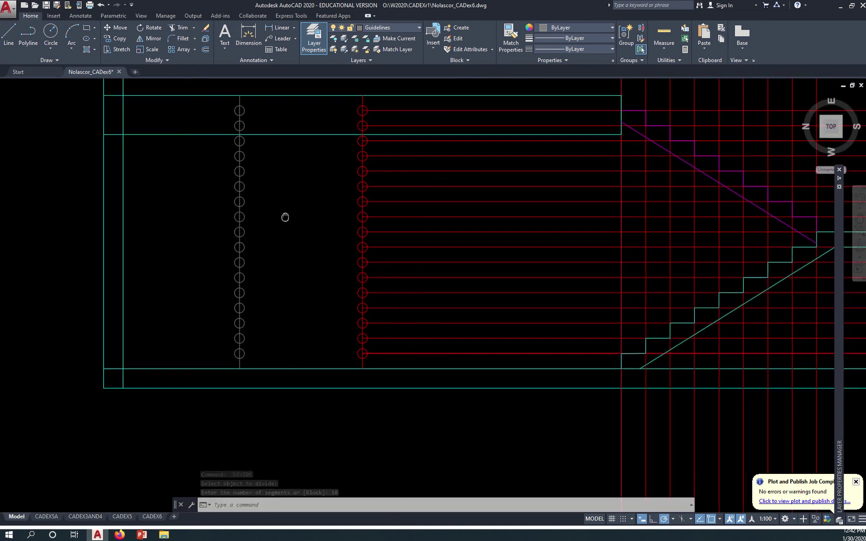
click(396, 354)
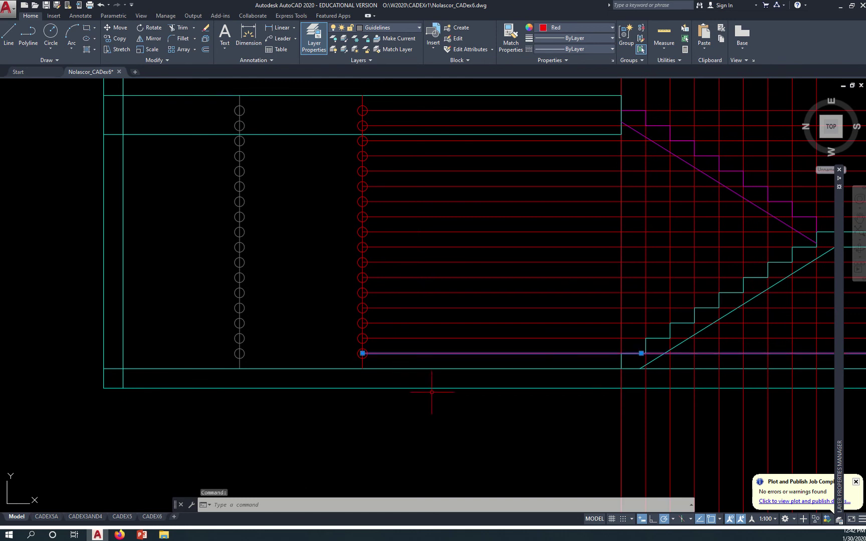
scroll(367, 360, up, 6)
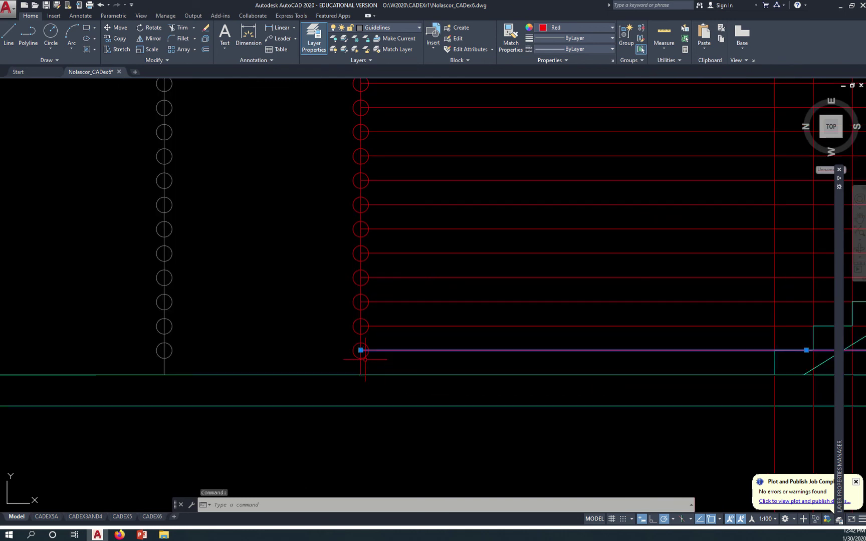
scroll(401, 356, down, 4)
scroll(407, 355, down, 5)
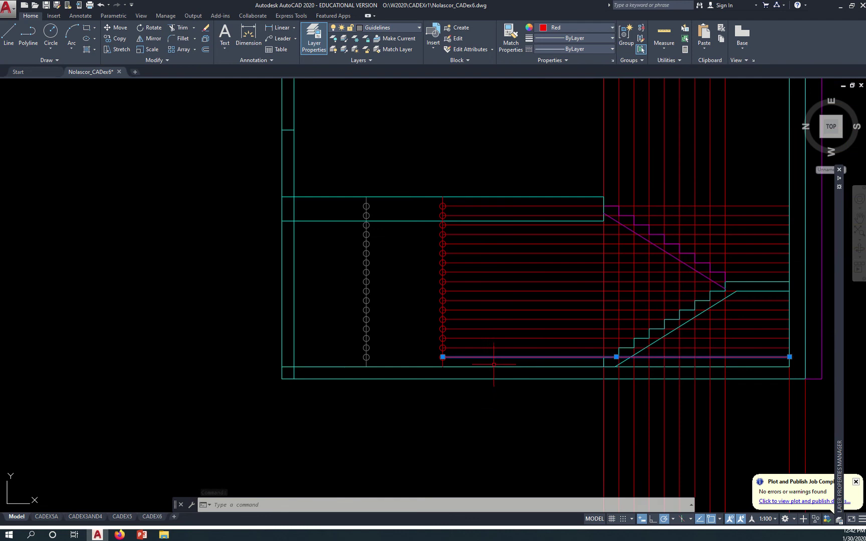
scroll(499, 387, up, 1)
middle_drag(499, 386, 363, 386)
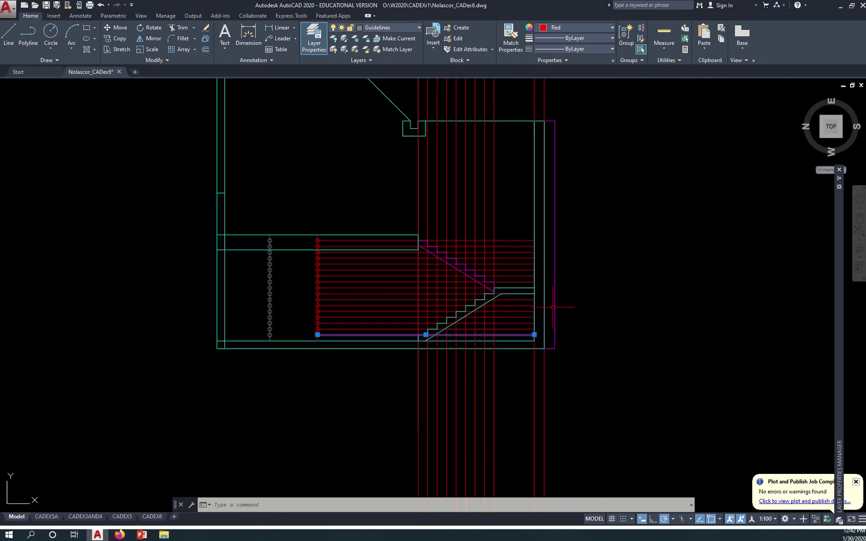
middle_drag(591, 282, 594, 288)
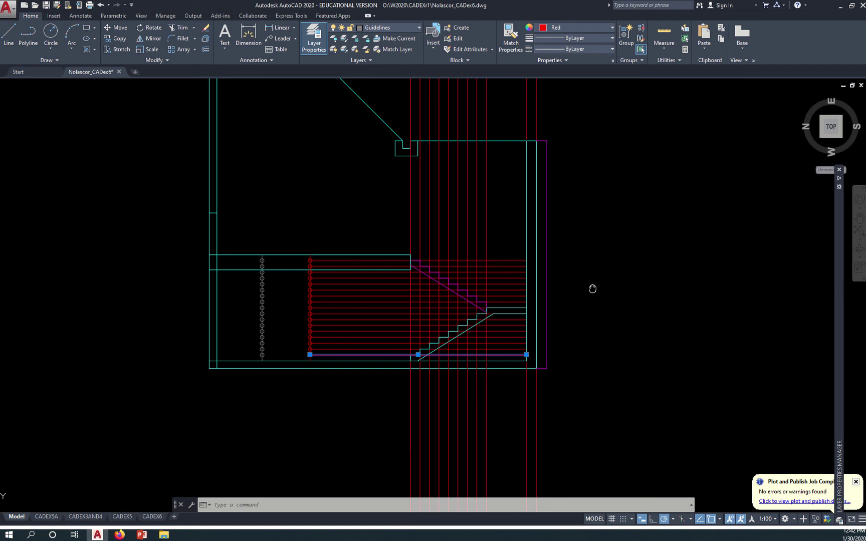
key(Escape)
scroll(591, 291, down, 2)
Copy the window-selected west elevation straight down below the stair drawing with CP
scroll(598, 295, down, 4)
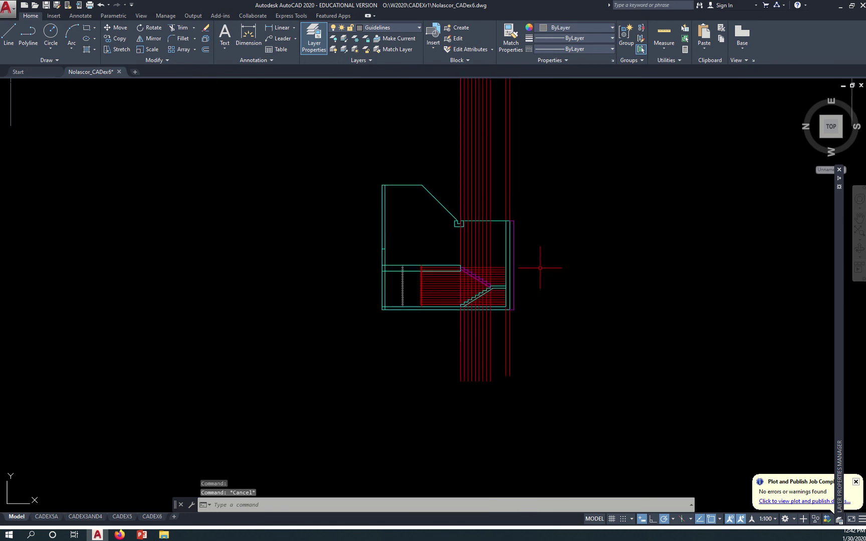
middle_drag(551, 261, 508, 288)
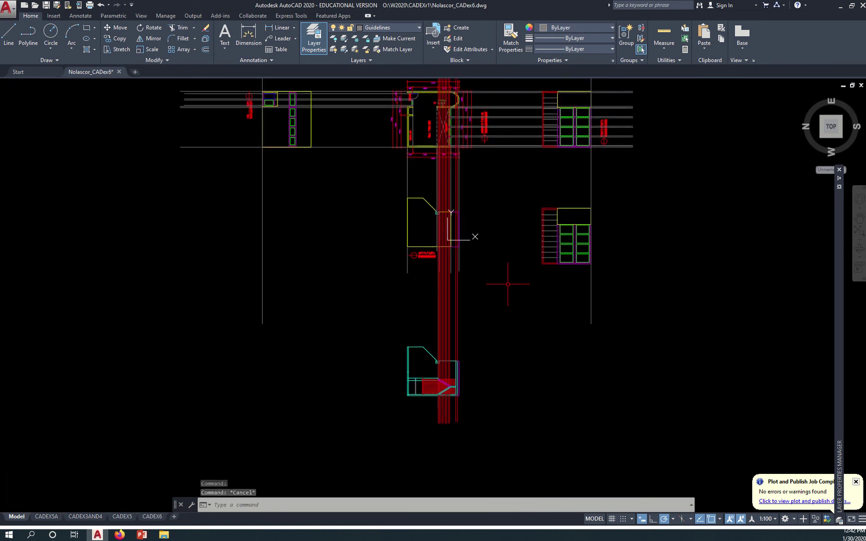
text(CP)
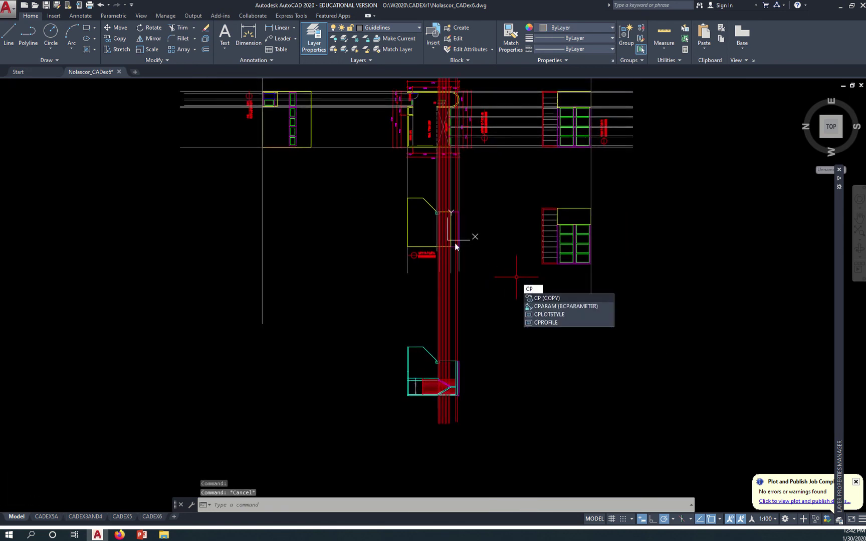
key(Return)
click(381, 178)
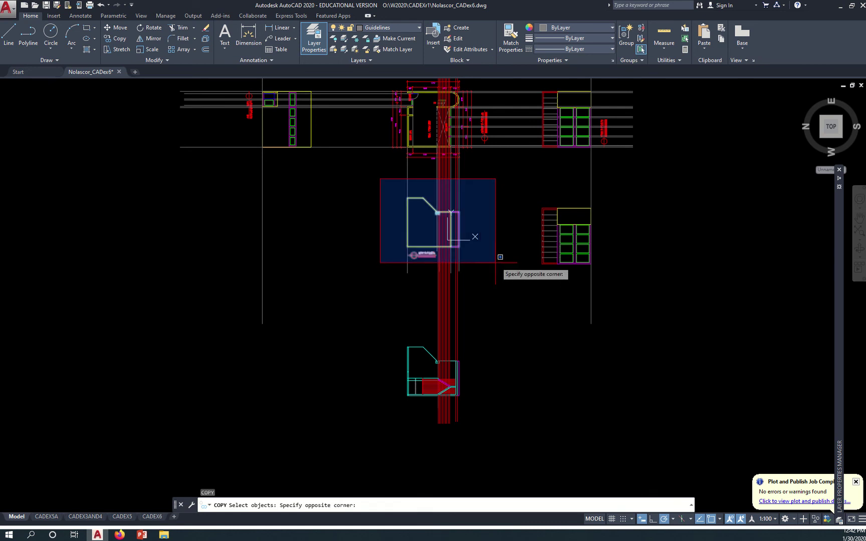
click(508, 269)
key(Return)
click(492, 194)
scroll(499, 288, down, 5)
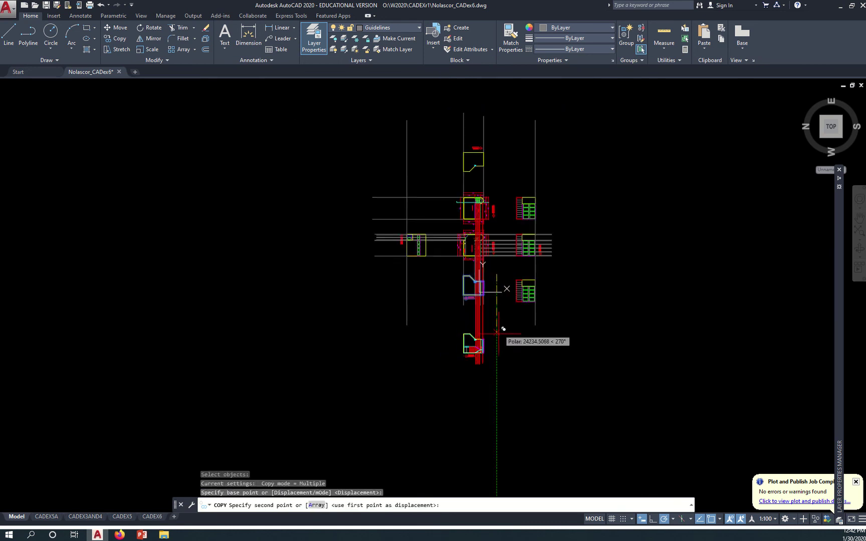
scroll(506, 261, up, 5)
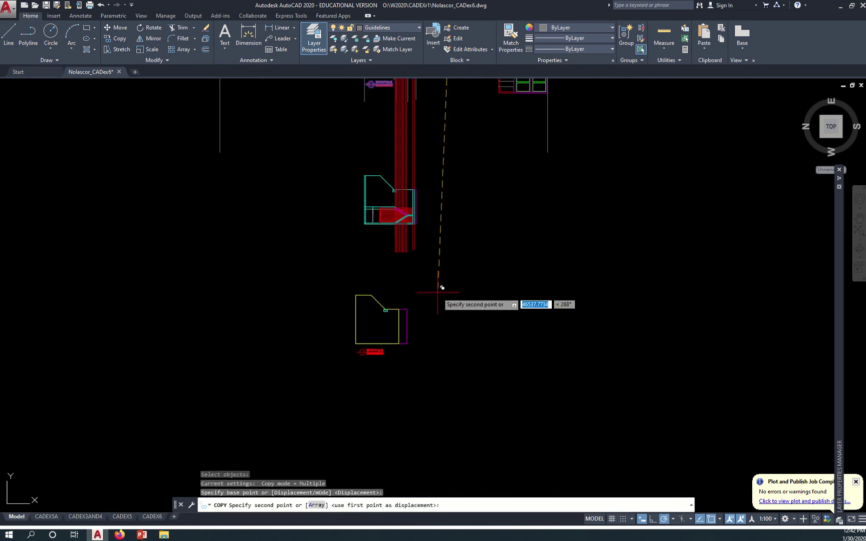
click(449, 299)
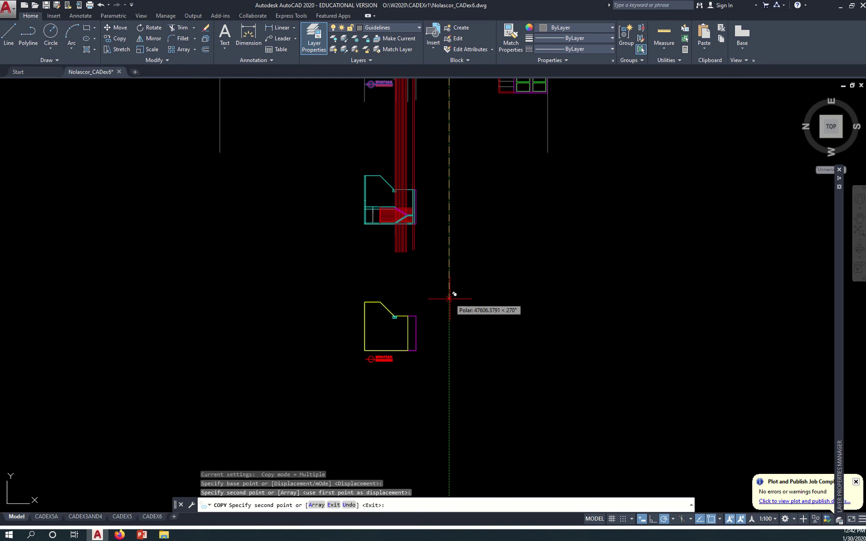
key(Escape)
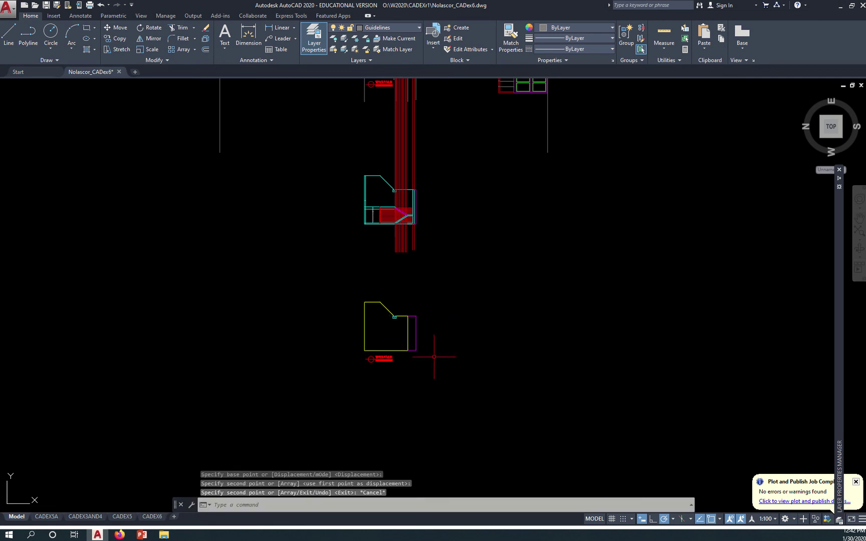
click(411, 28)
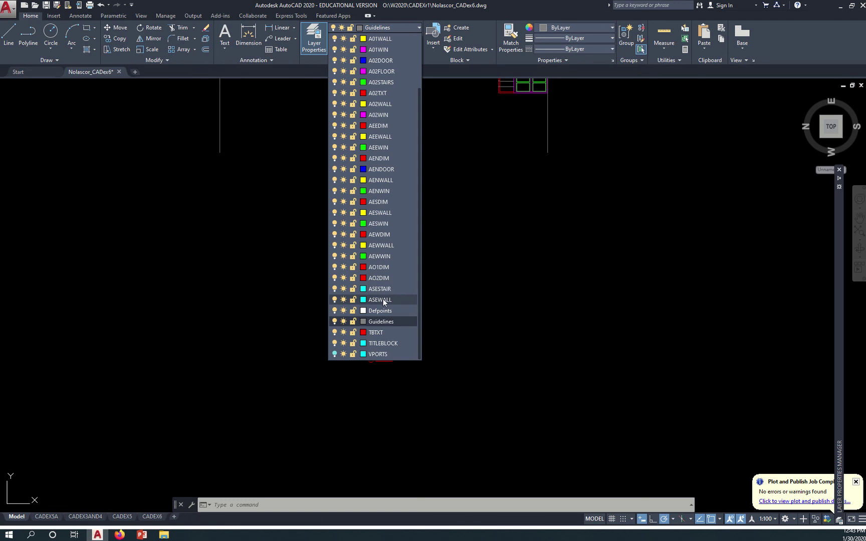
click(523, 307)
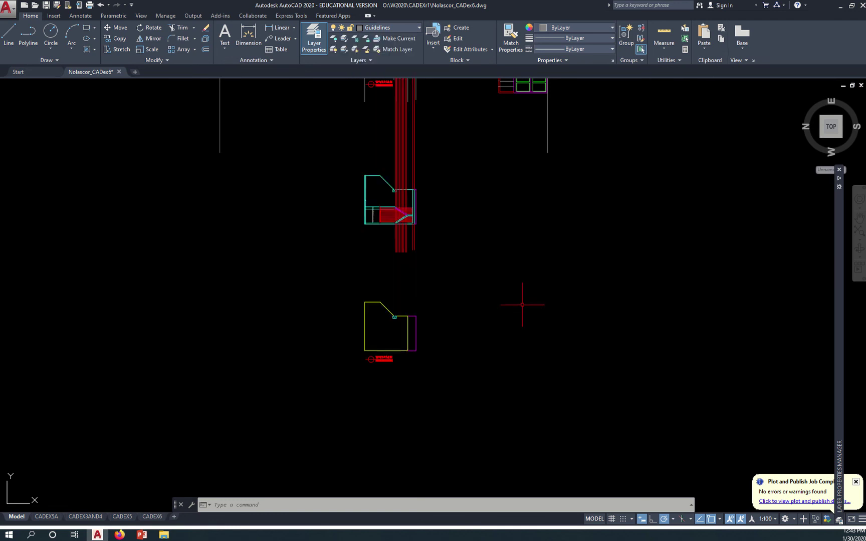
Move the window-selected copied outline onto the ASEWALL layer
click(343, 287)
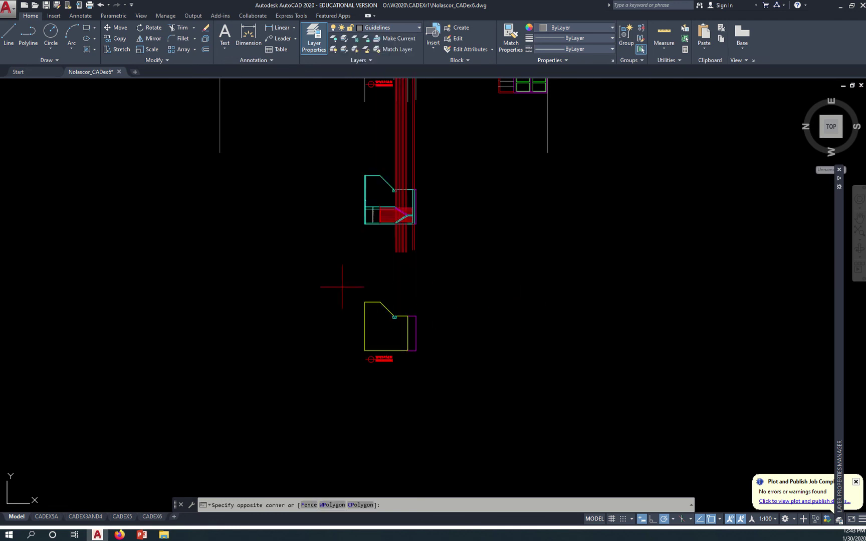
click(435, 354)
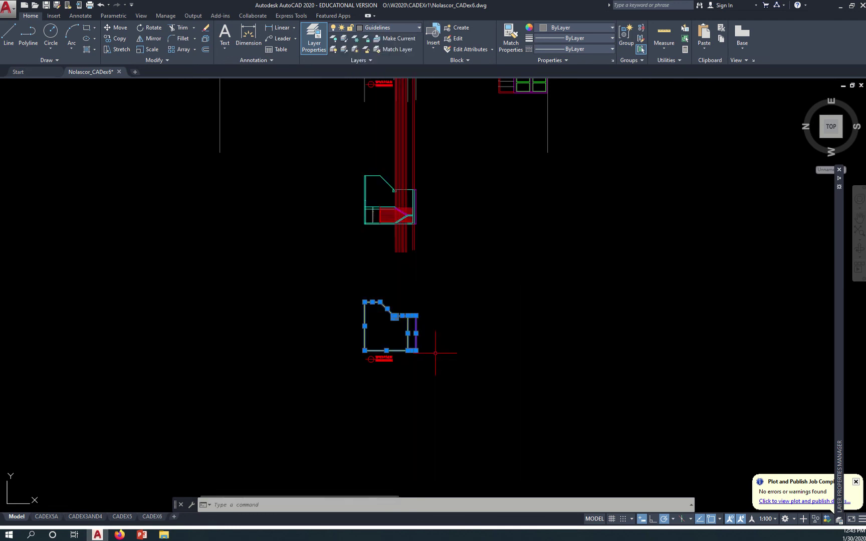
click(399, 28)
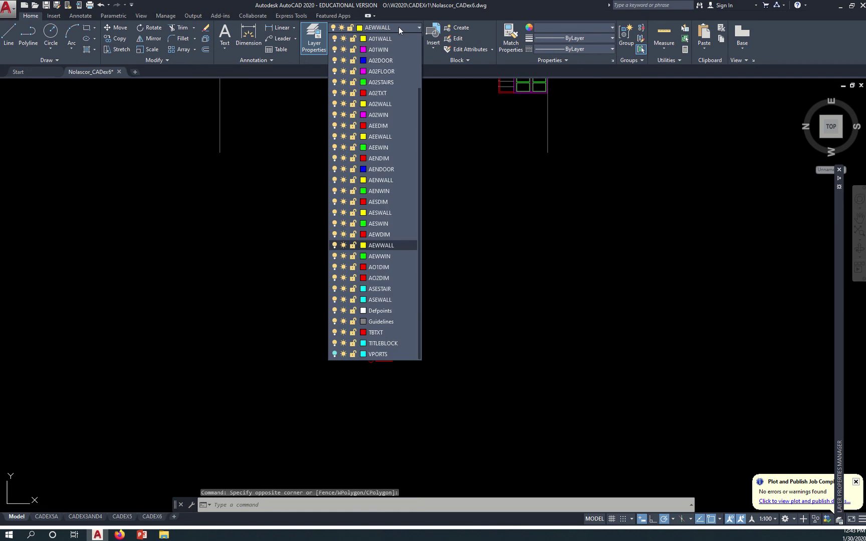
click(403, 300)
key(Escape)
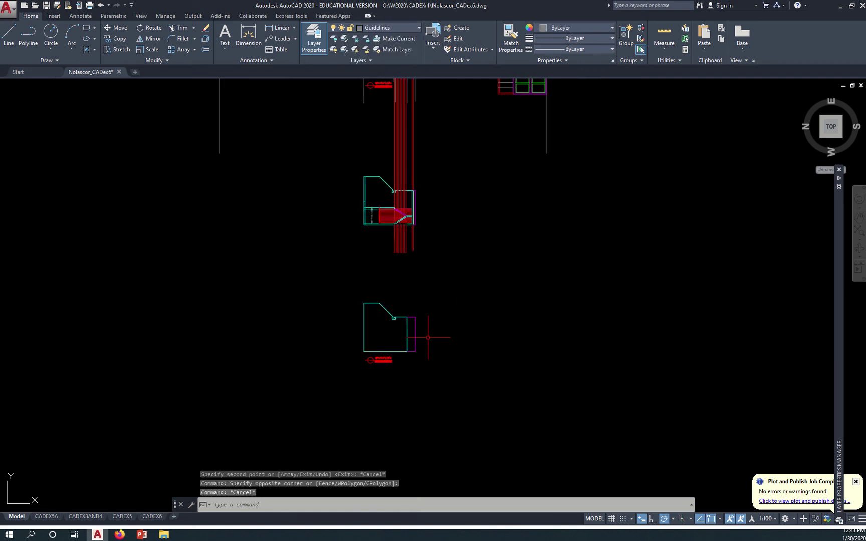
scroll(427, 329, up, 4)
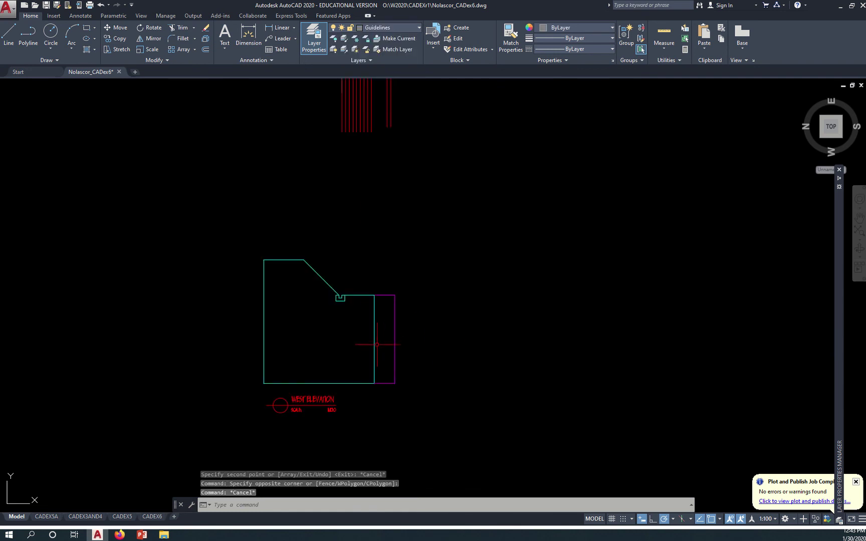
Erase the inner grey vertical line of the copied outline
text(e)
key(Return)
click(394, 361)
click(357, 324)
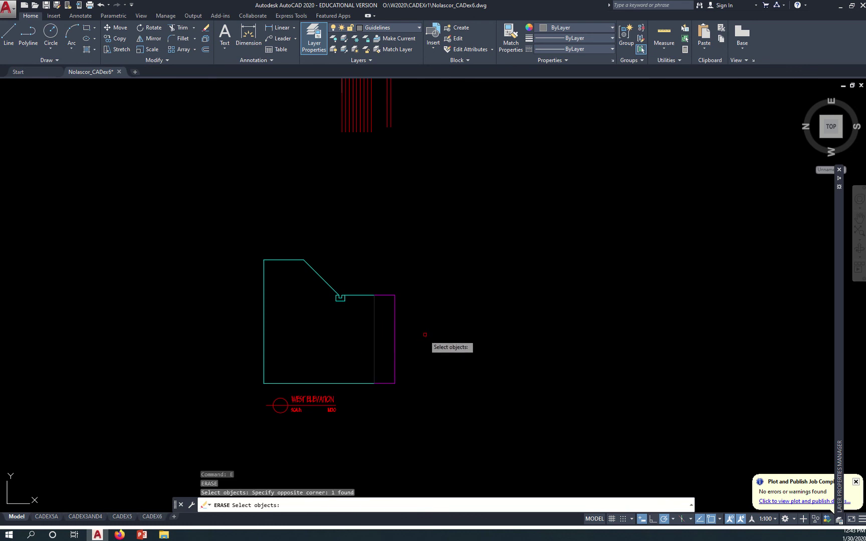
key(Return)
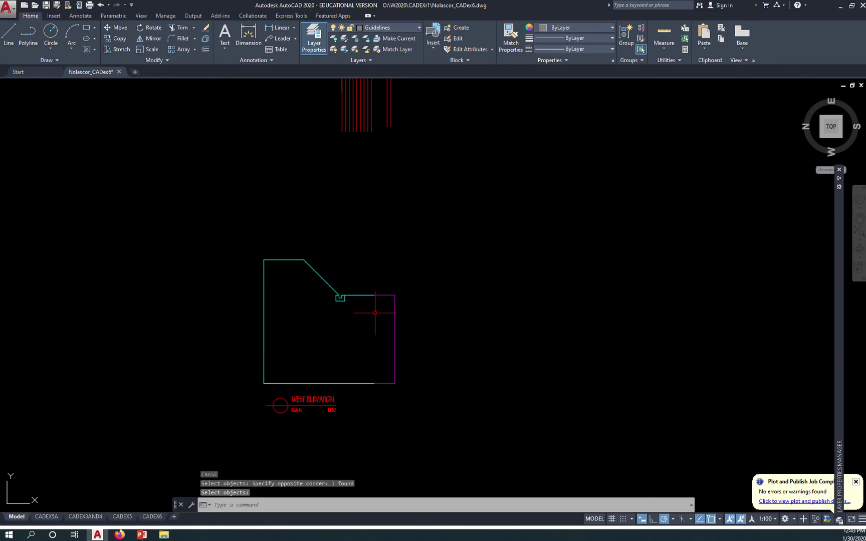
Change the right wall line's colour to Cyan
click(429, 353)
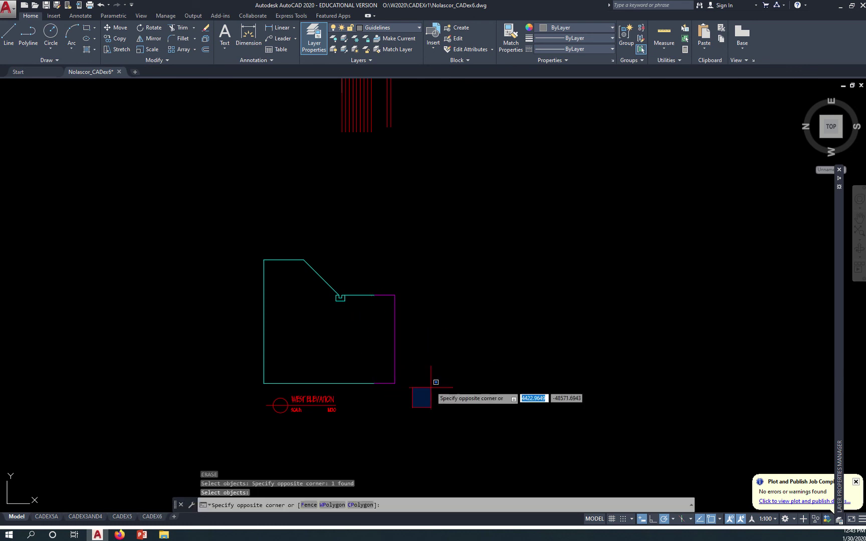
click(364, 331)
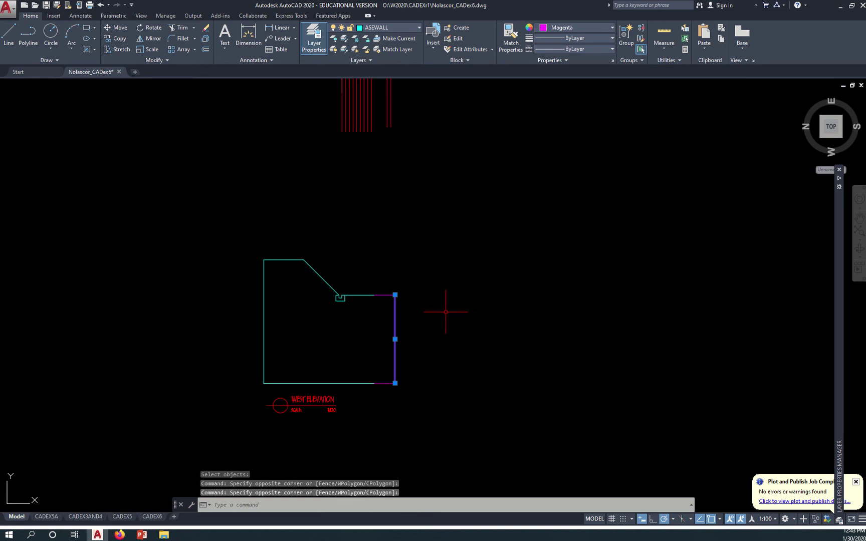
click(578, 25)
click(568, 121)
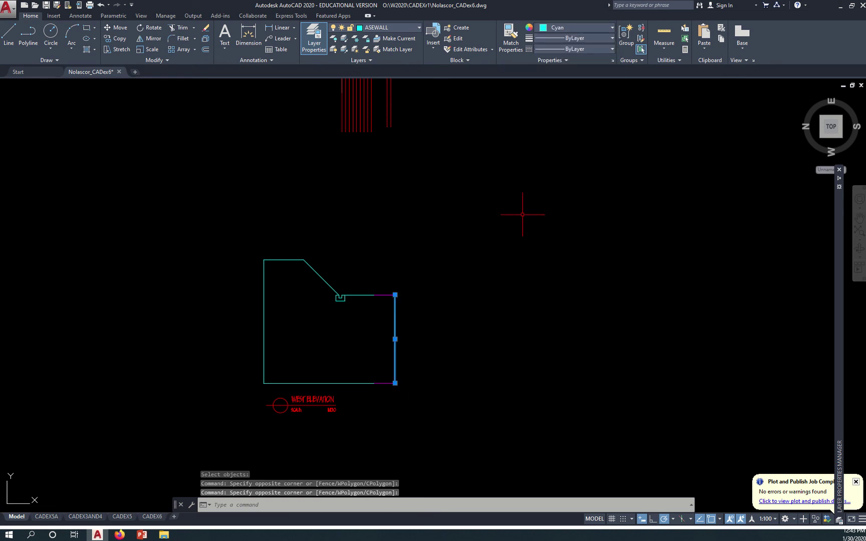
key(Escape)
Erase the two leftover magenta segments at the top and bottom of the wall
text(e)
key(Return)
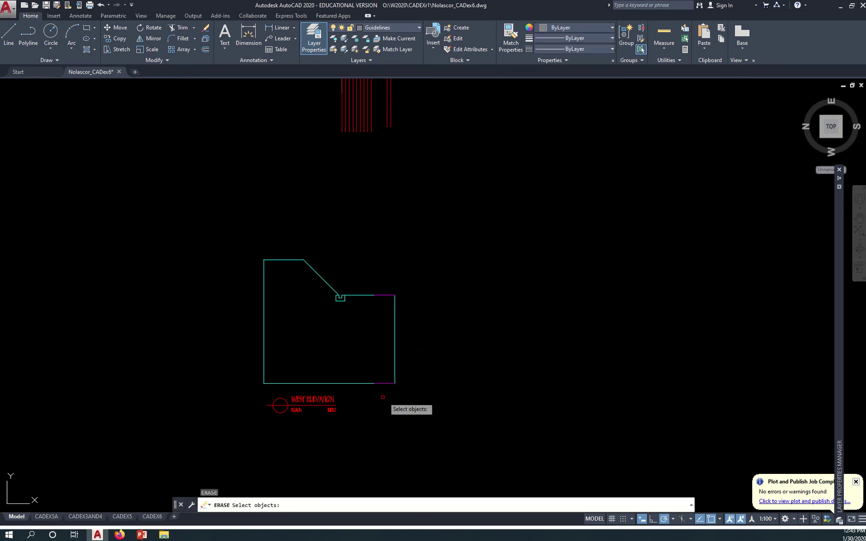
click(385, 396)
drag(380, 318, 381, 277)
click(381, 276)
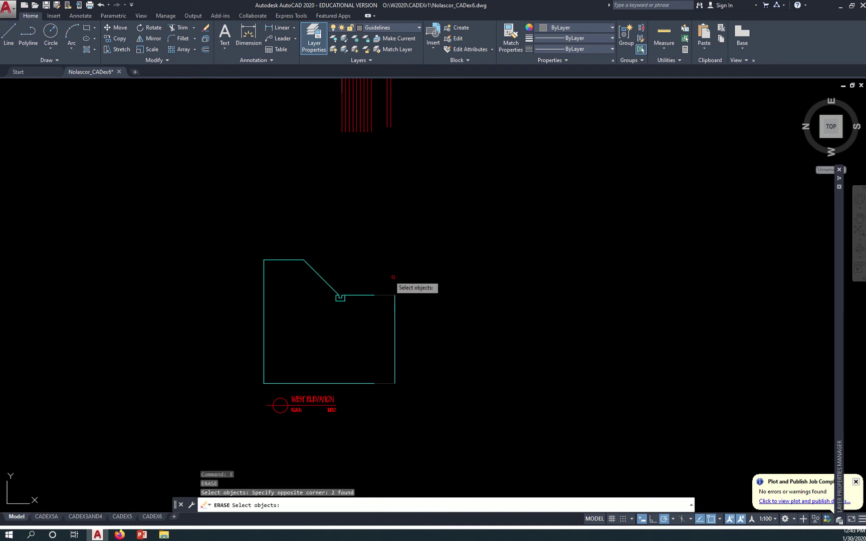
key(Return)
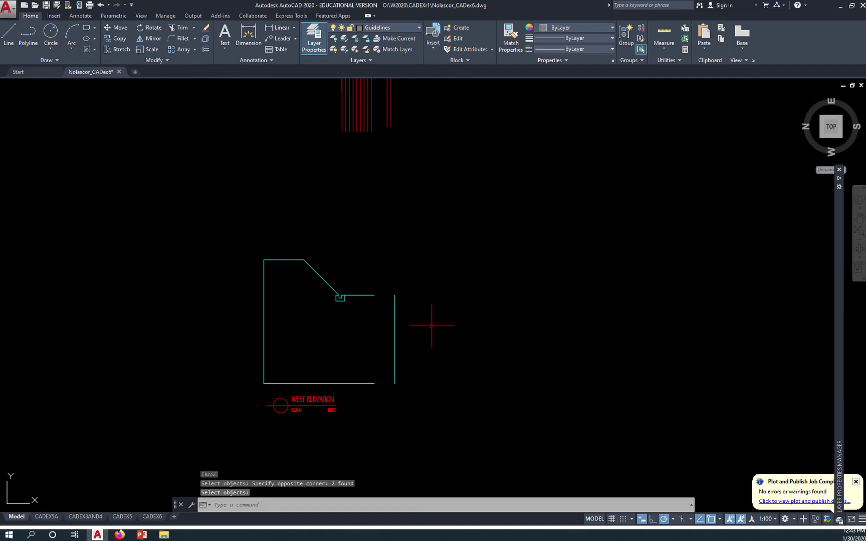
middle_drag(425, 329, 519, 263)
Fillet the top line, then the bottom line, to the right wall line at radius 0
scroll(468, 280, up, 2)
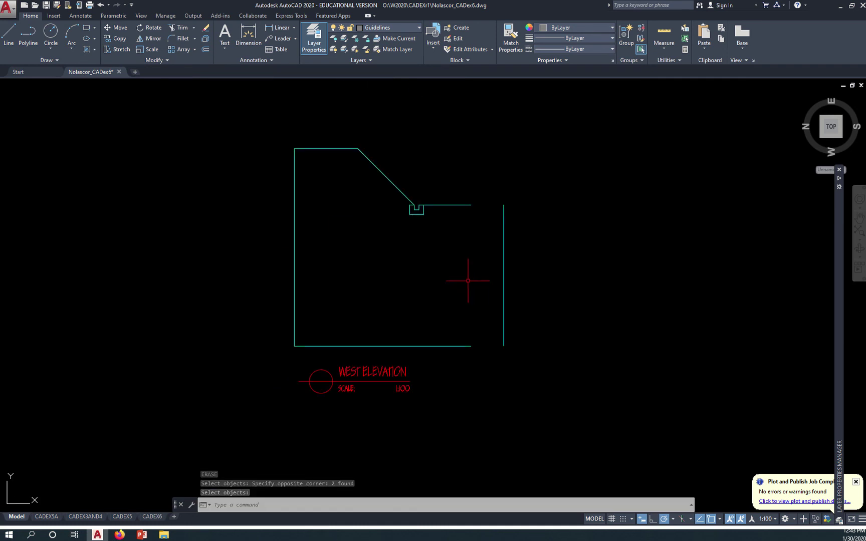
text(f)
key(Return)
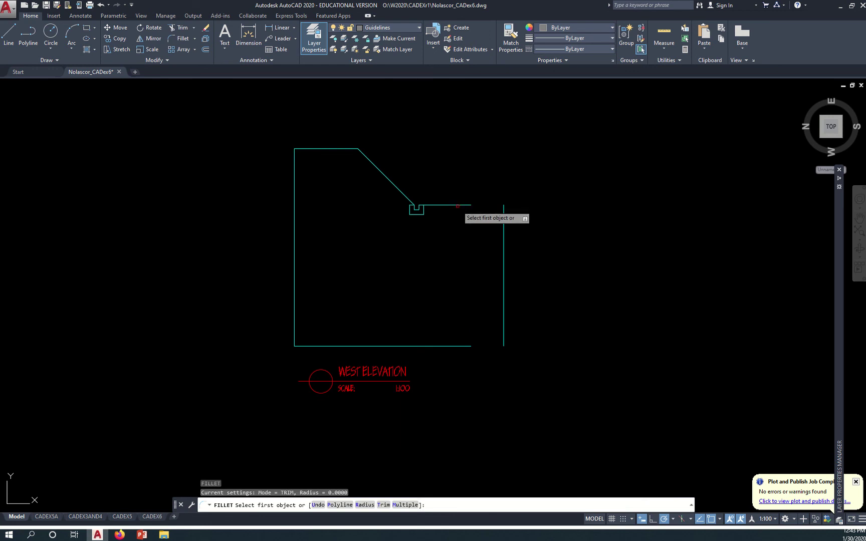
click(458, 205)
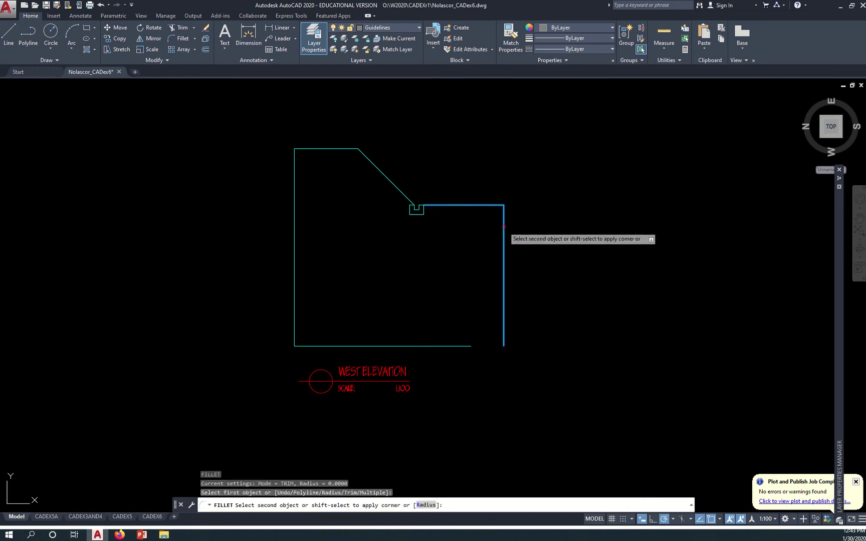
click(503, 226)
key(Return)
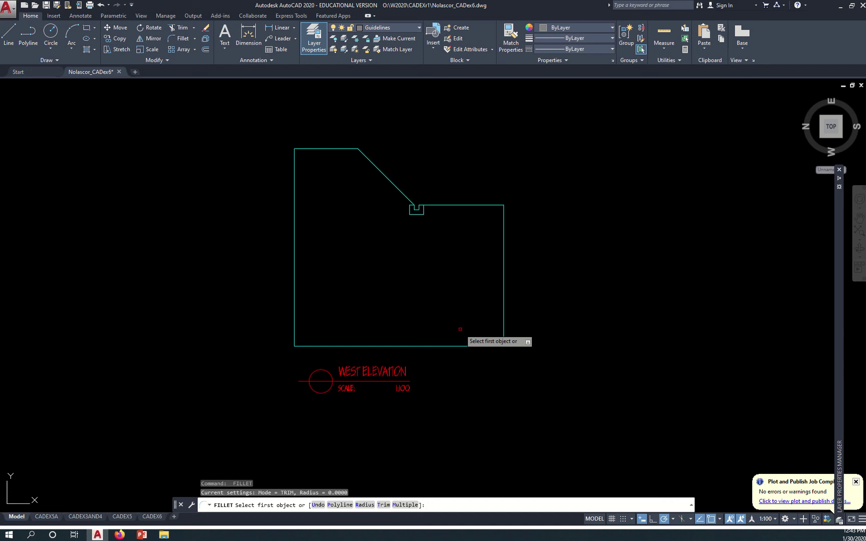
click(463, 346)
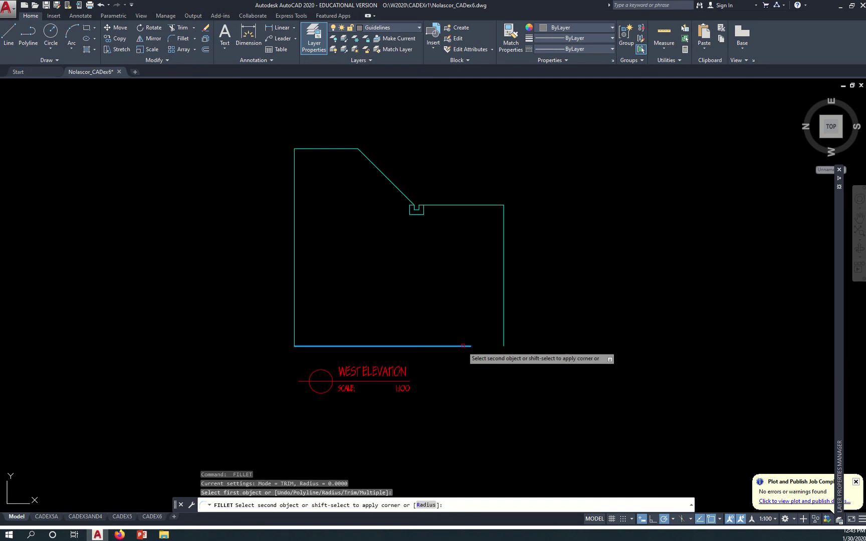
click(503, 334)
key(Escape)
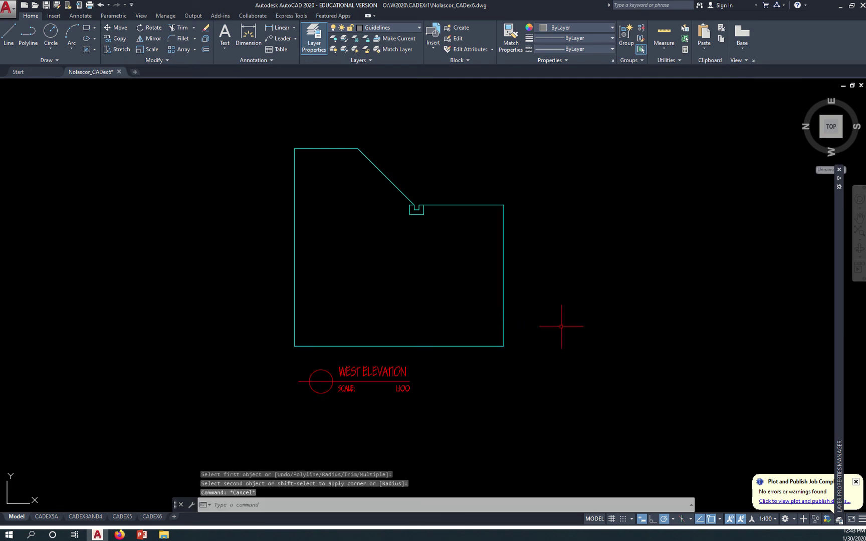
Copy the section line and its two end marks a short distance below on the floor plan
scroll(561, 327, down, 3)
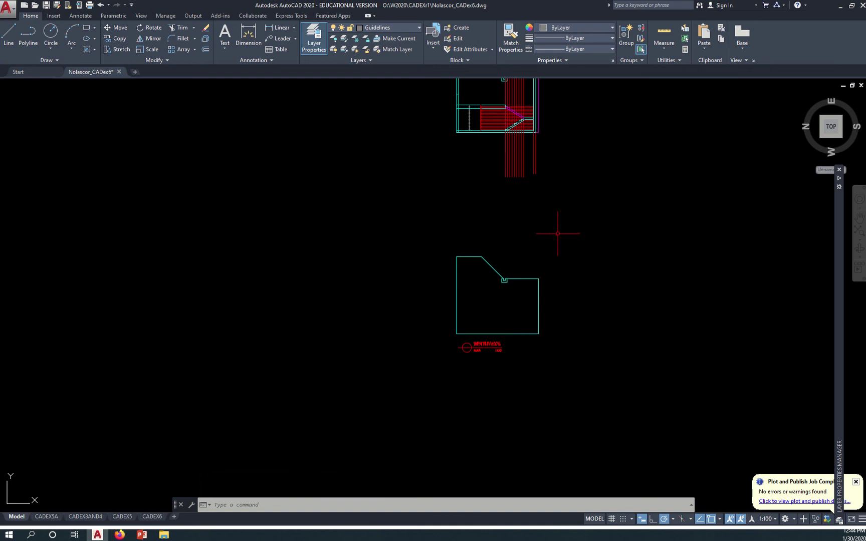
scroll(558, 233, down, 5)
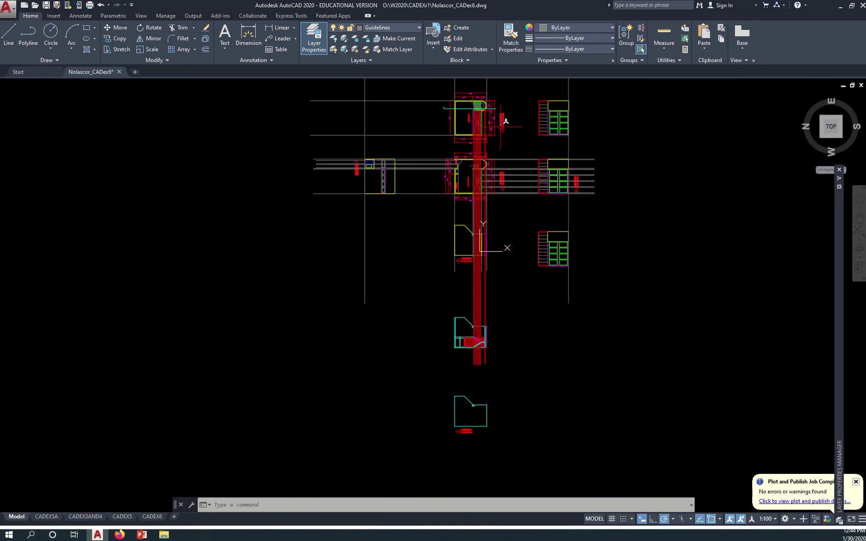
scroll(505, 121, up, 6)
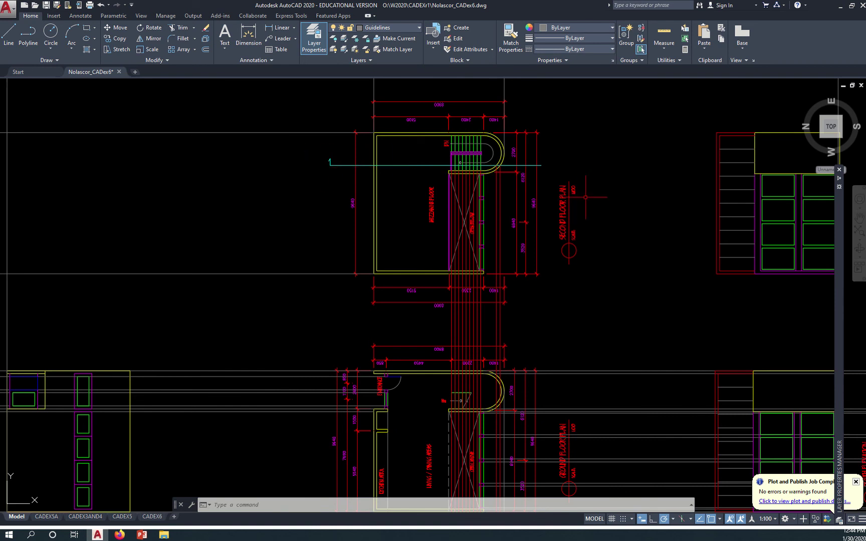
text(p)
key(Return)
click(401, 172)
click(396, 154)
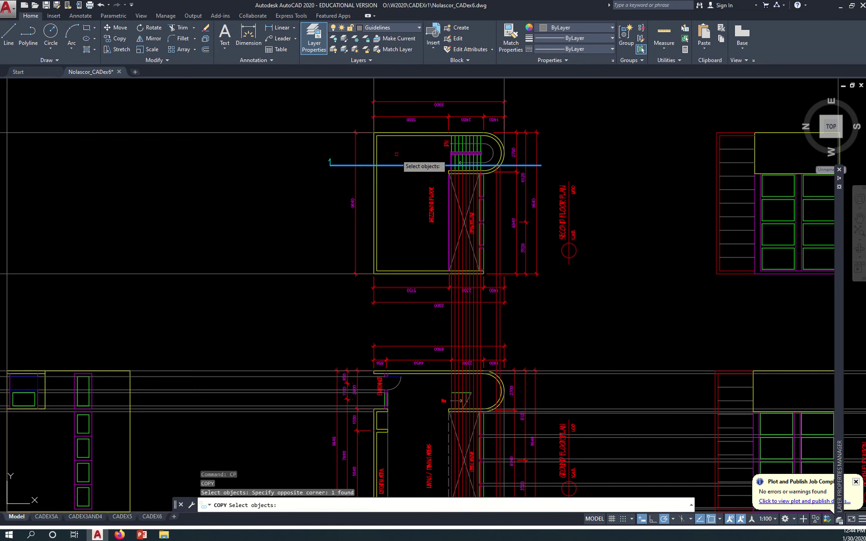
click(317, 152)
click(335, 175)
key(Return)
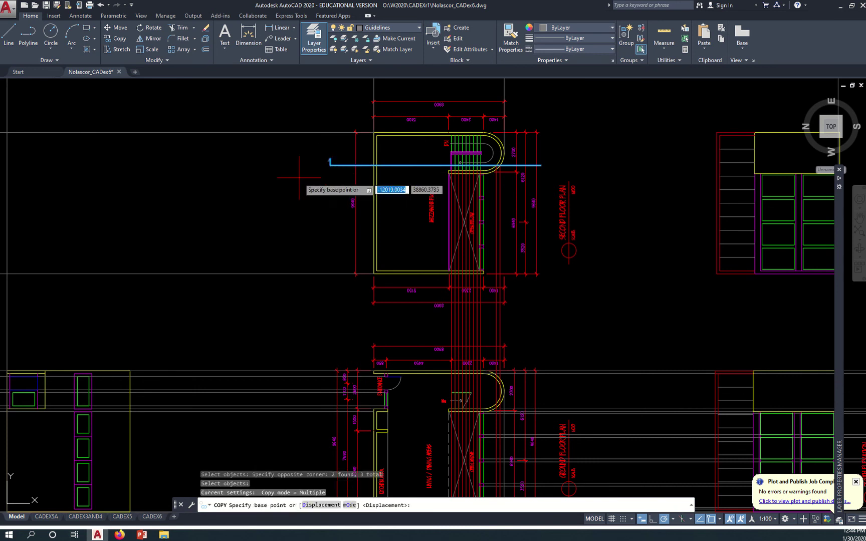
click(271, 162)
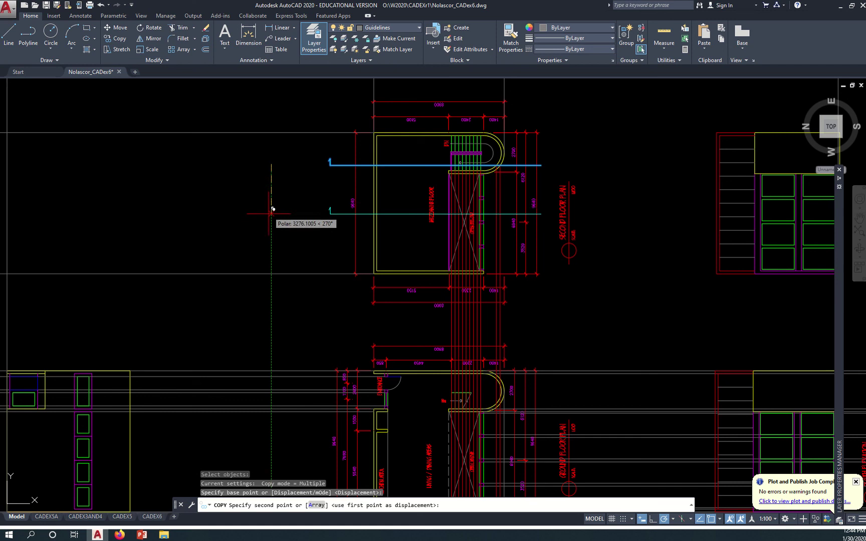
click(272, 179)
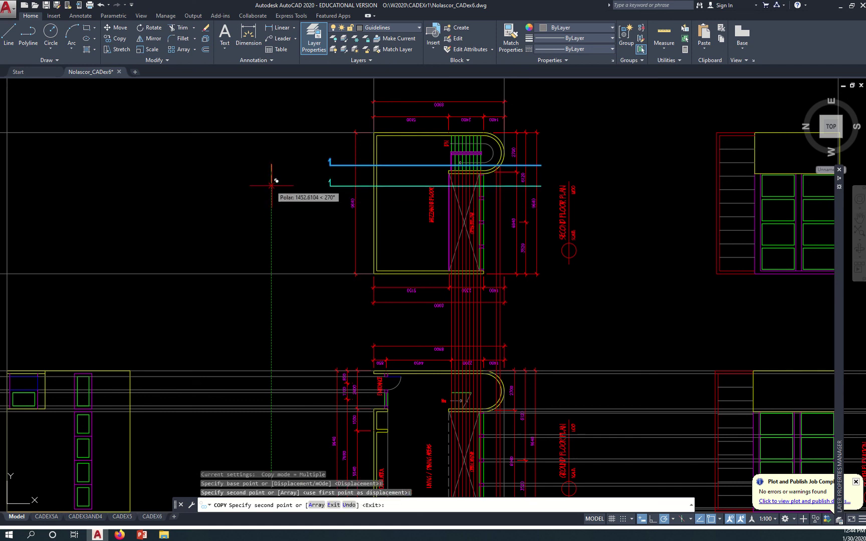
key(Escape)
scroll(456, 189, up, 4)
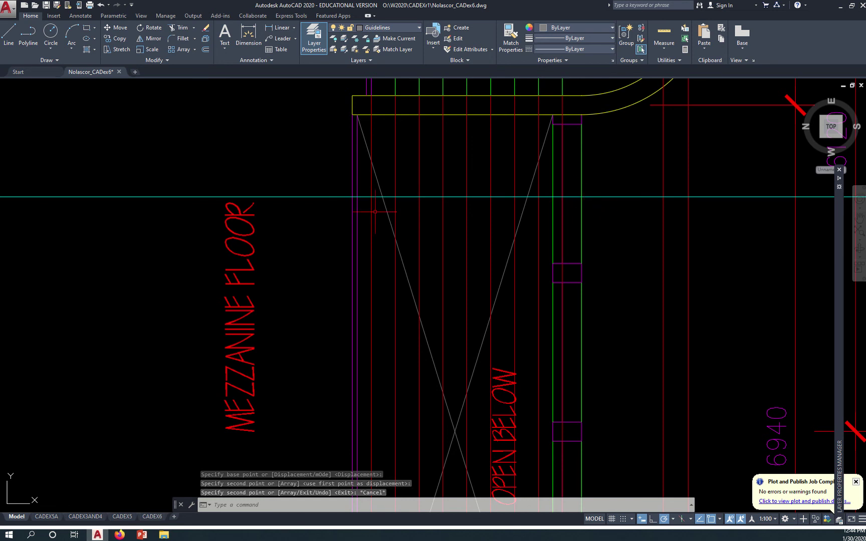
scroll(381, 215, down, 6)
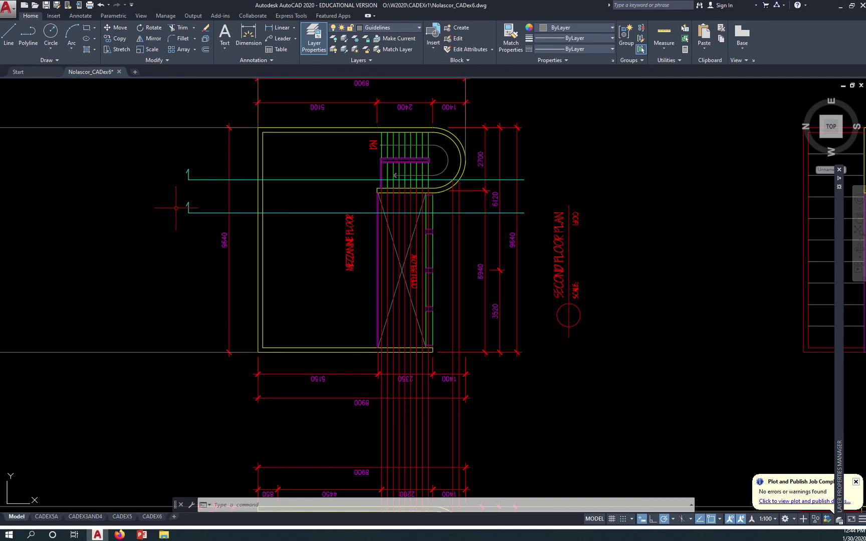
click(315, 179)
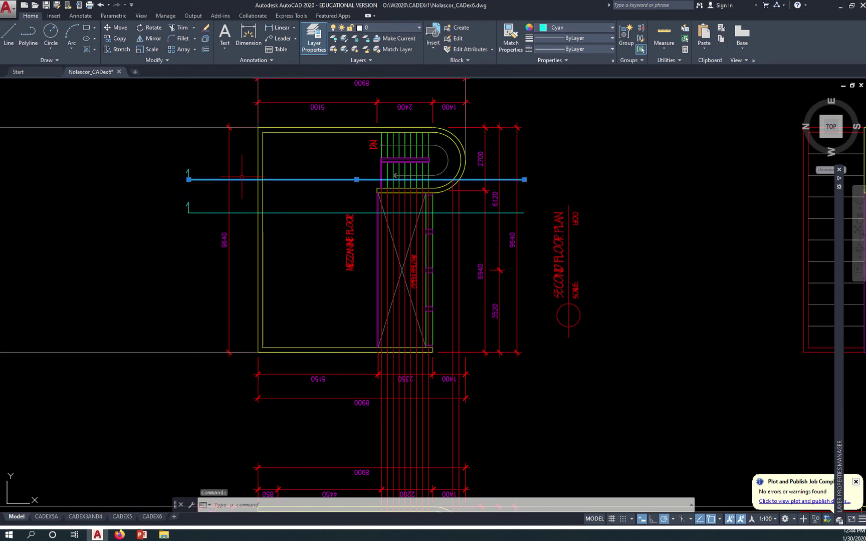
scroll(447, 180, up, 6)
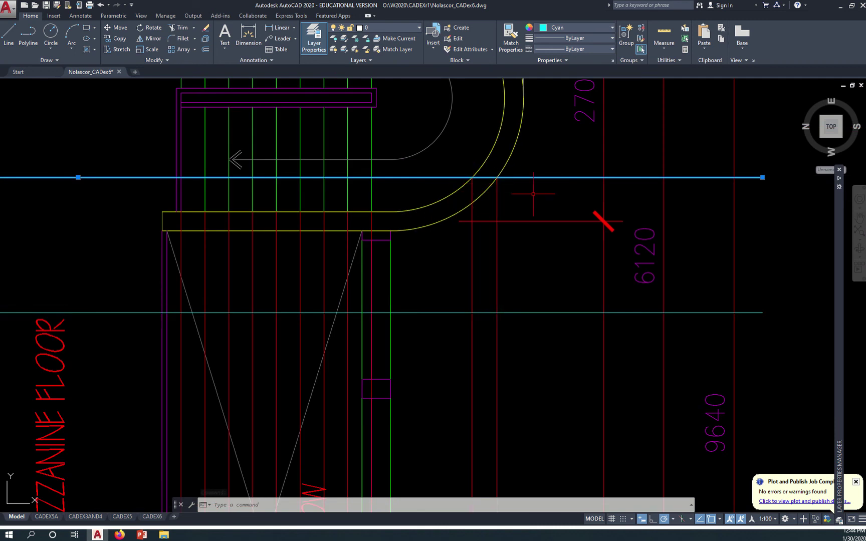
scroll(604, 220, down, 4)
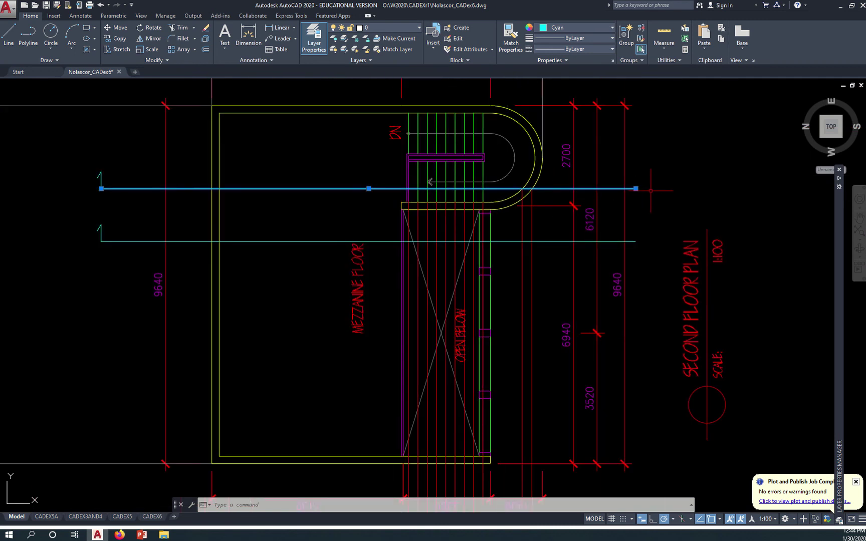
scroll(556, 218, down, 2)
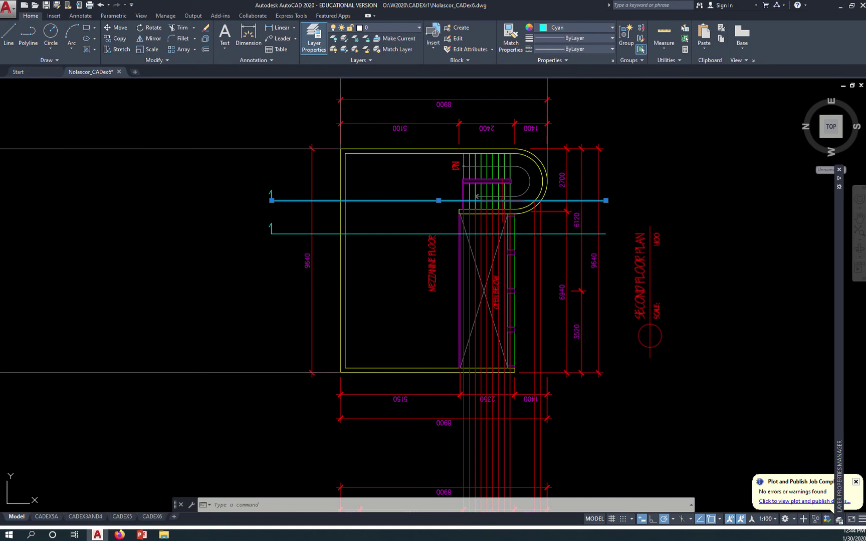
scroll(282, 198, up, 8)
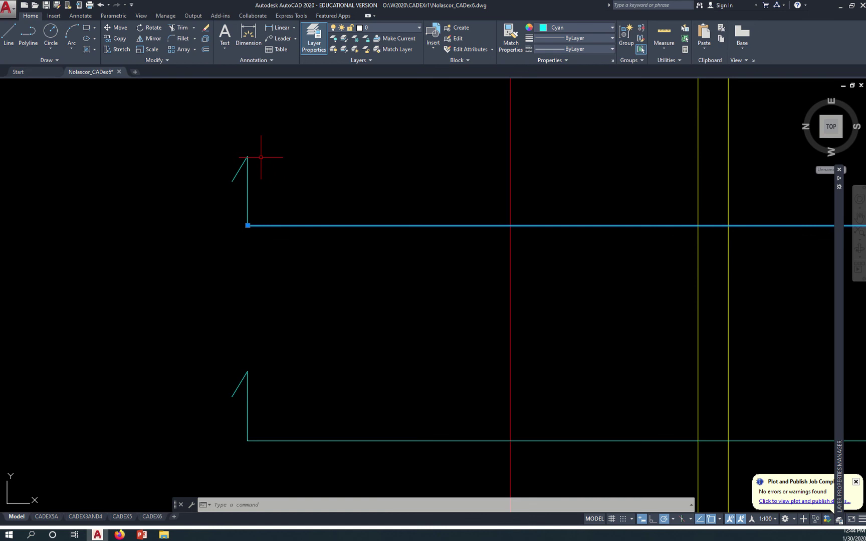
scroll(286, 178, down, 6)
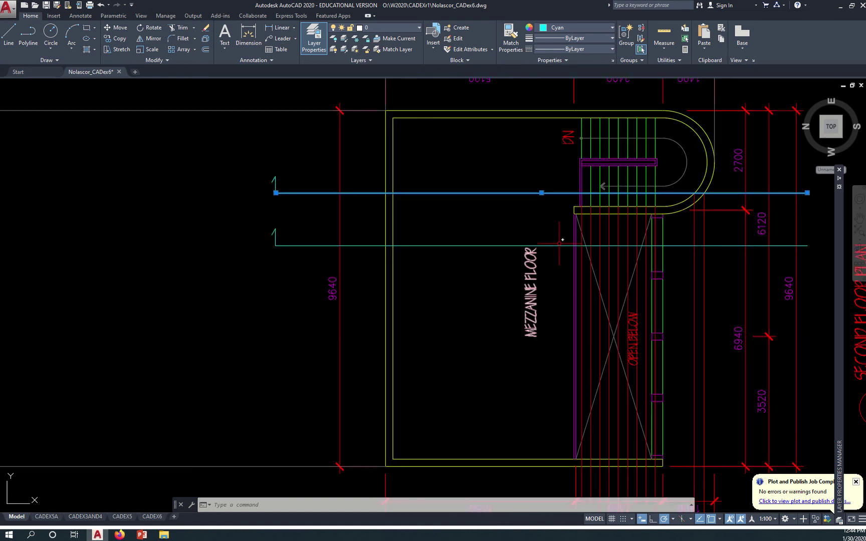